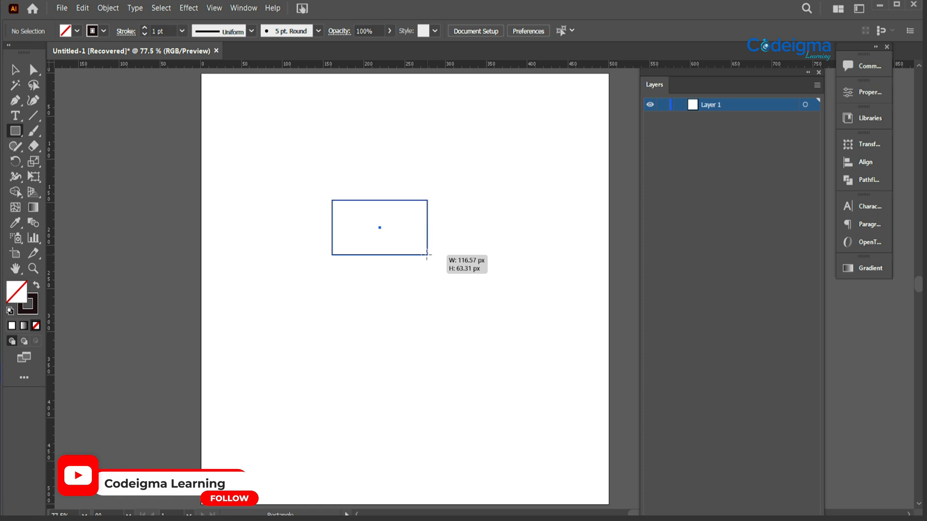
Draw a horizontal line across the lower part of the rectangle, from its left edge to its right edge.
left_click(15, 70)
left_click(87, 140)
left_click(33, 116)
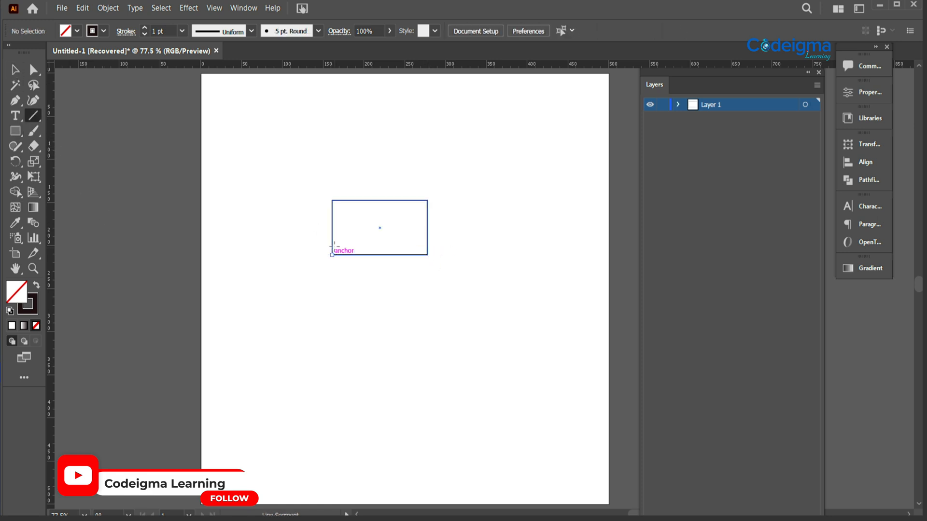
left_click_drag(331, 238, 427, 238)
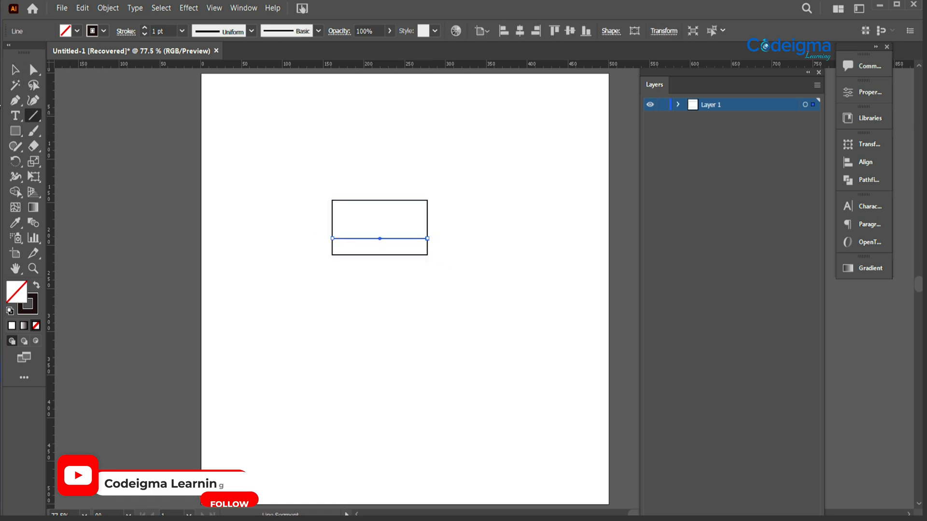
Draw a circle above the rectangle's upper-left corner, and copy it above the upper-right corner and higher up between the two.
key("l")
left_click_drag(334, 189, 451, 152)
key("v")
left_click(391, 140)
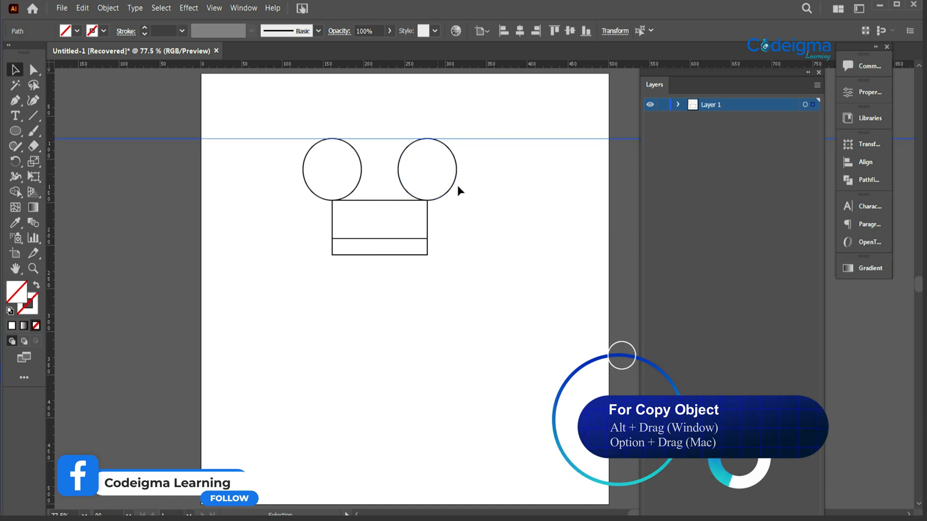
left_click_drag(450, 193, 403, 163)
left_click(271, 154)
Draw two inward-slanting Pen lines from the rectangle's upper corners into the top circle, plus a horizontal line crossing them.
left_click(16, 101)
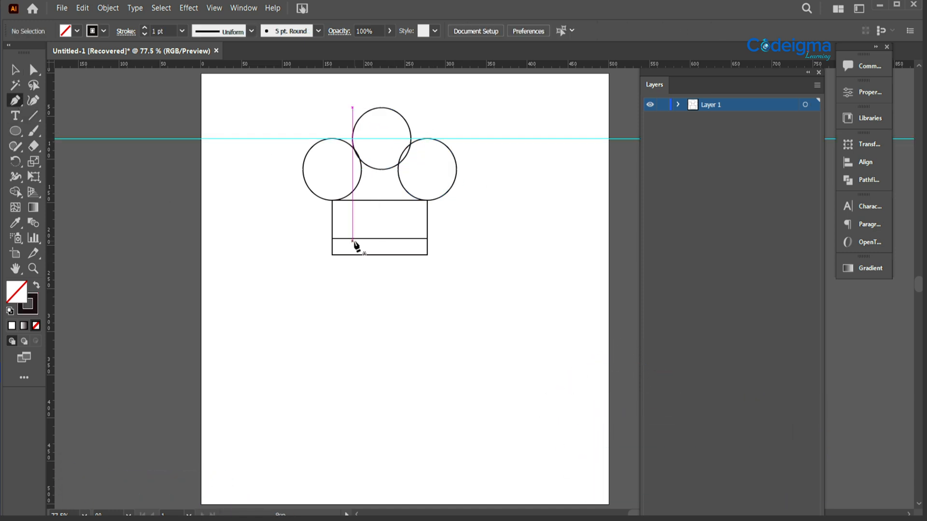
key("ctrl+plus")
key("ctrl+plus")
left_click_drag(378, 242, 439, 390)
left_click(254, 270)
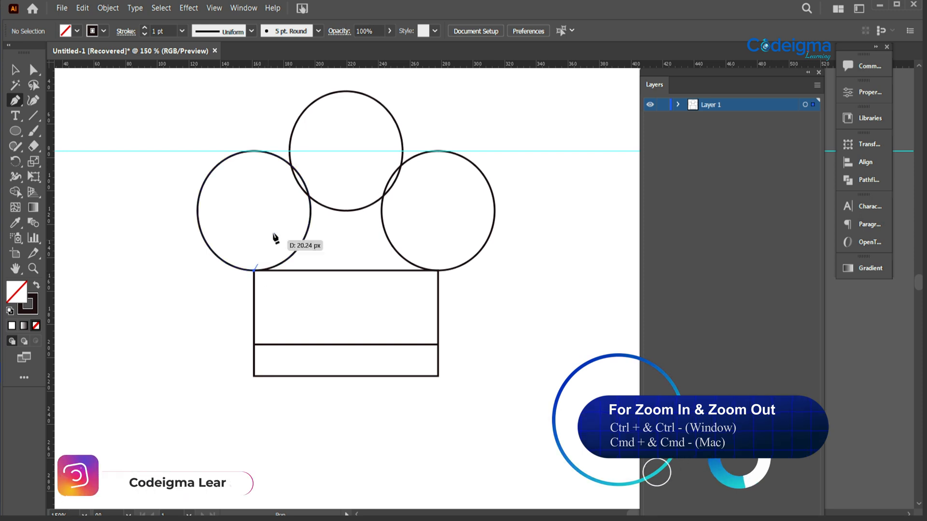
left_click(303, 136)
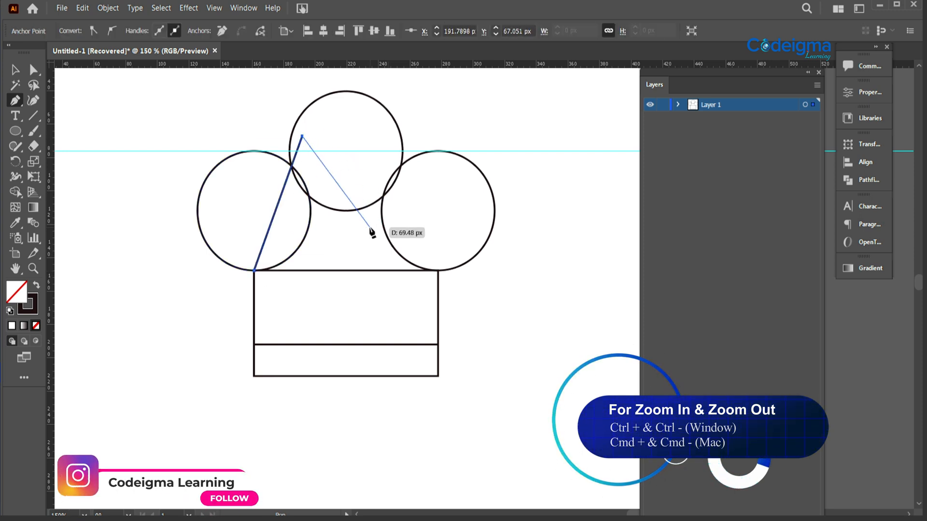
key("Return")
left_click(438, 271)
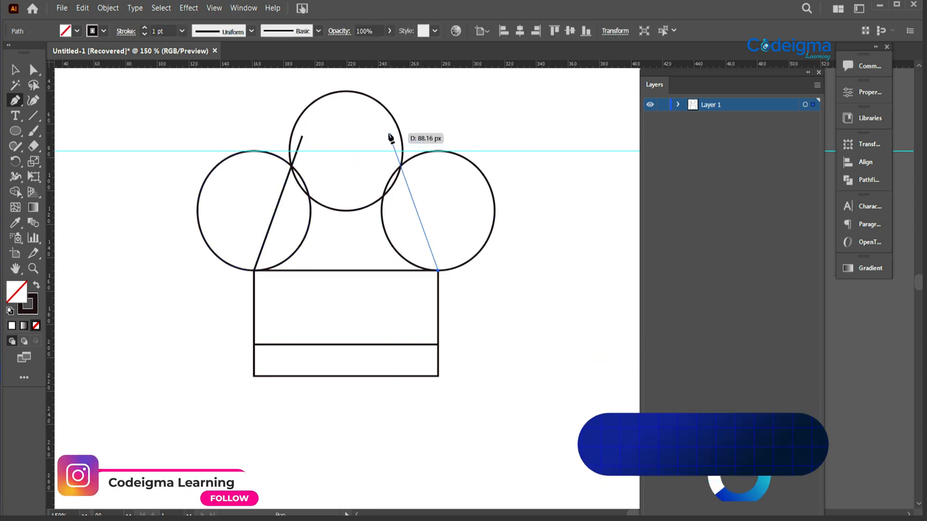
left_click(389, 133)
key("backslash")
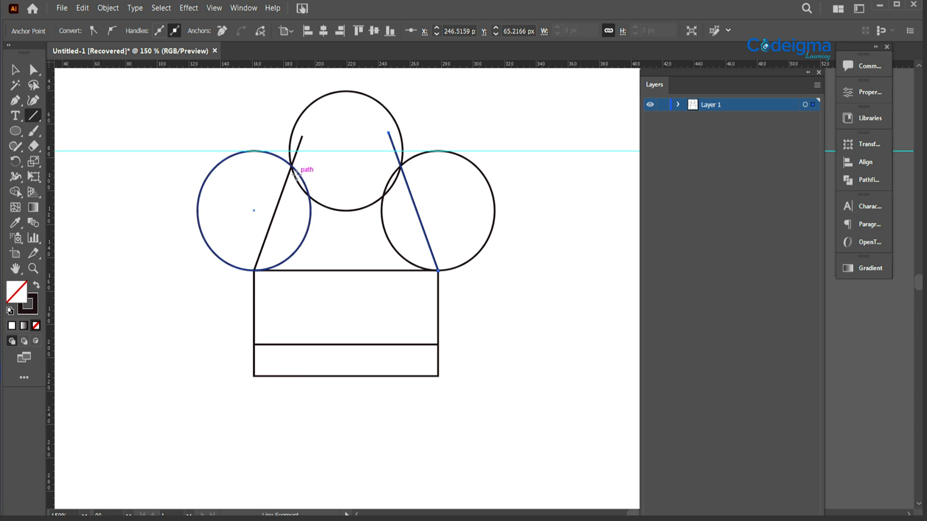
left_click_drag(292, 177, 421, 177)
Merge the regions between the two slanted lines below the horizontal line into one area with the Shape Builder.
key("ctrl+a")
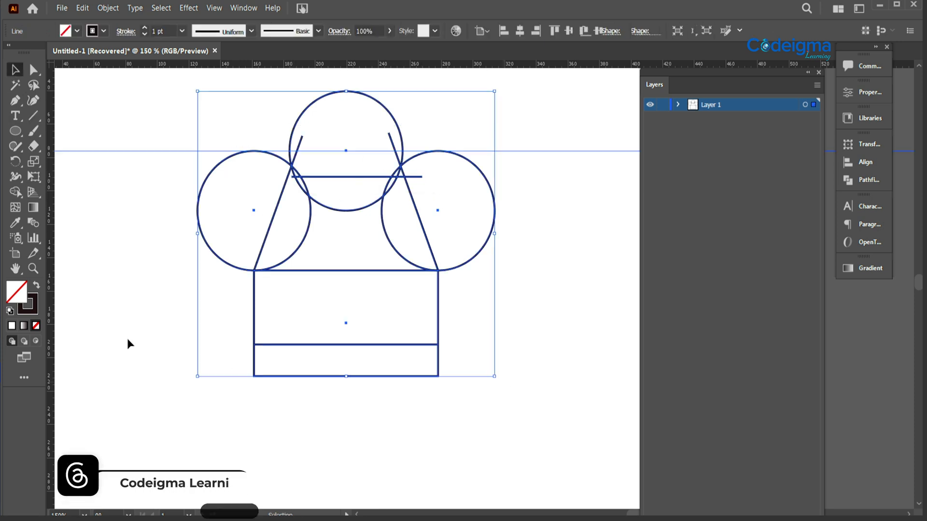
key("shift+m")
mouse_move(297, 253)
left_mouse_down()
mouse_move(311, 207)
mouse_move(404, 215)
mouse_move(390, 196)
mouse_move(350, 205)
left_mouse_up()
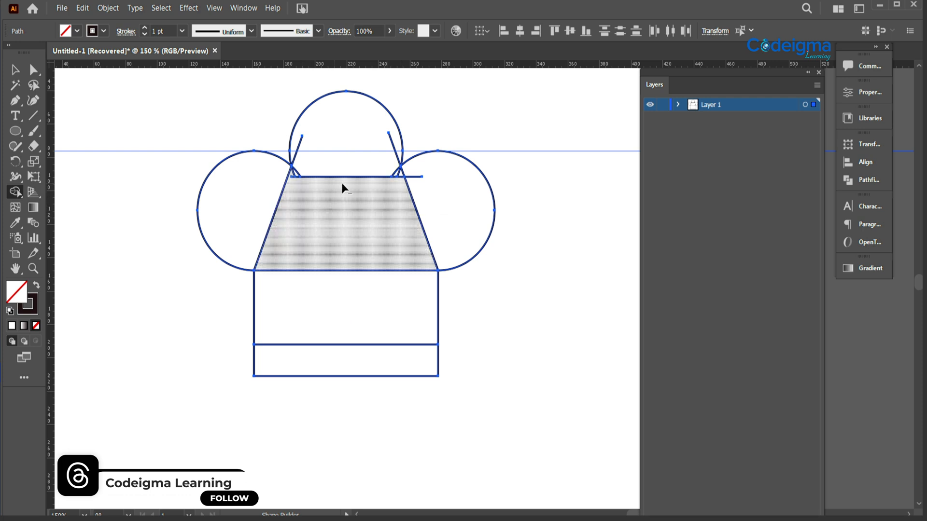
left_click(299, 177, "alt")
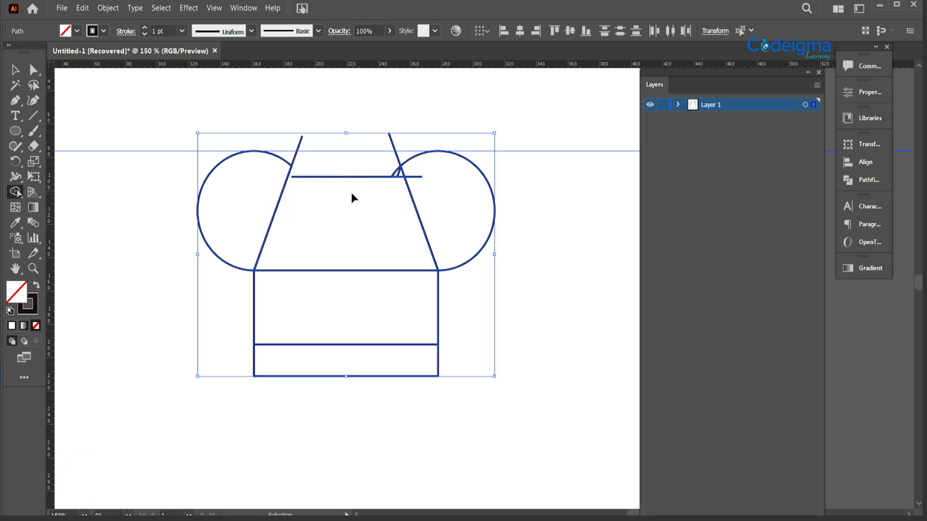
key("ctrl+z")
left_click(341, 168, "alt")
key("ctrl+z")
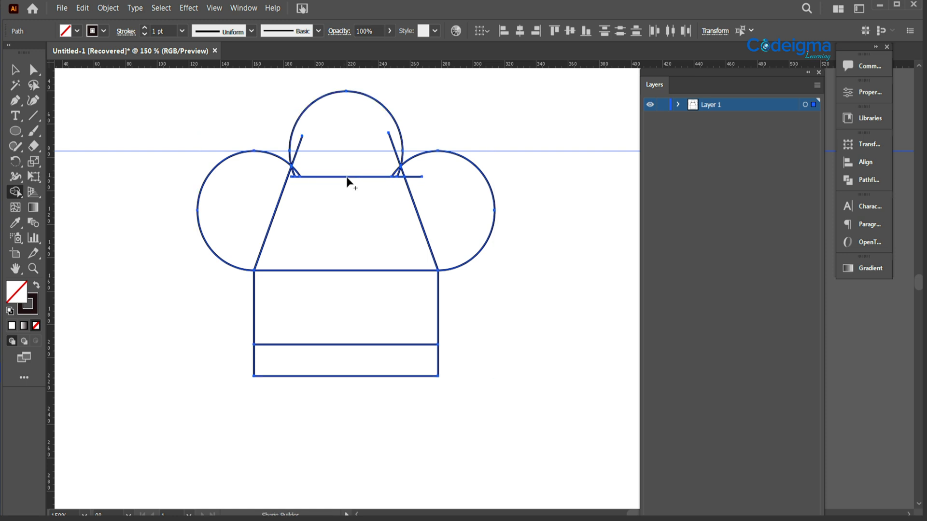
Stretch the horizontal line under the top circle leftward so it extends past the left slanted line.
key("ctrl+plus")
left_click_drag(478, 238, 392, 230)
left_click(15, 70)
left_click(140, 220)
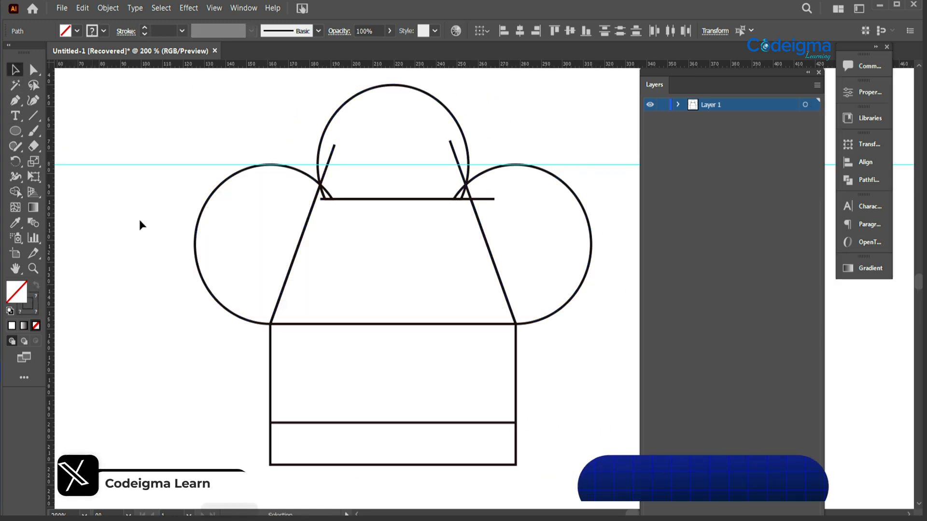
left_click(335, 199)
left_click_drag(320, 199, 286, 199)
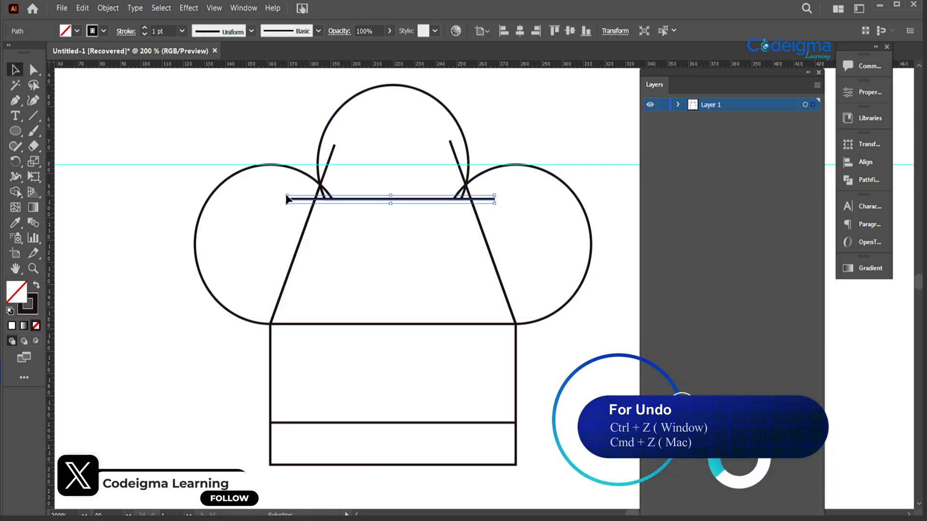
Remove the horizontal line's overhanging left end from the selected artwork with the Shape Builder.
key("ctrl+a")
left_click(16, 192)
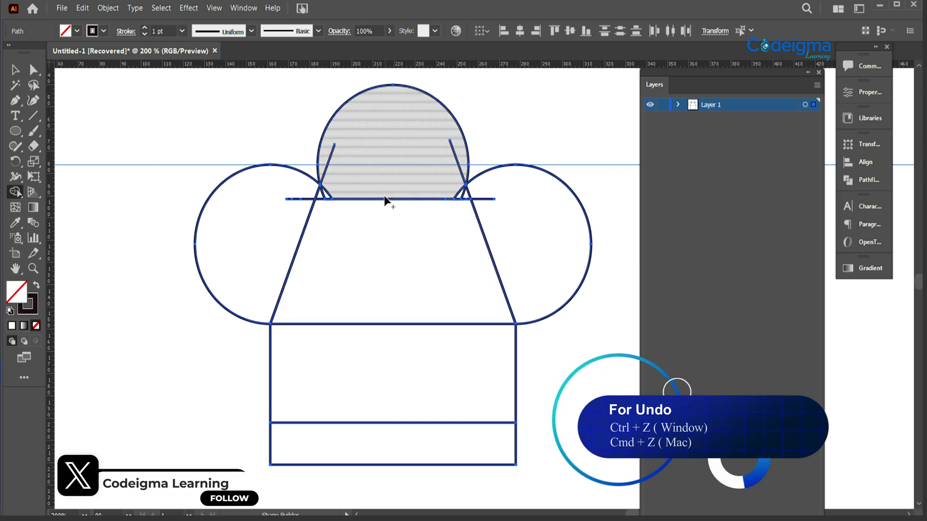
left_click(300, 199, "alt")
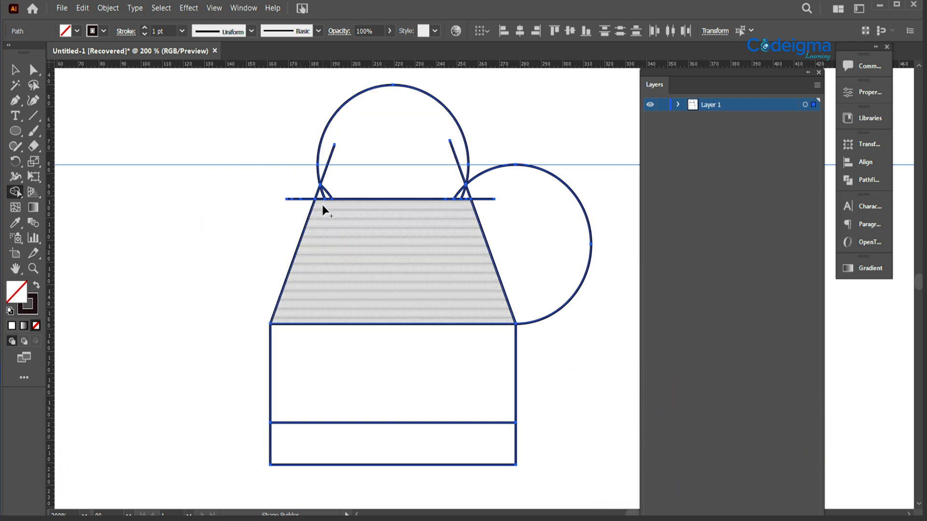
key("ctrl+z")
left_click(302, 202, "alt")
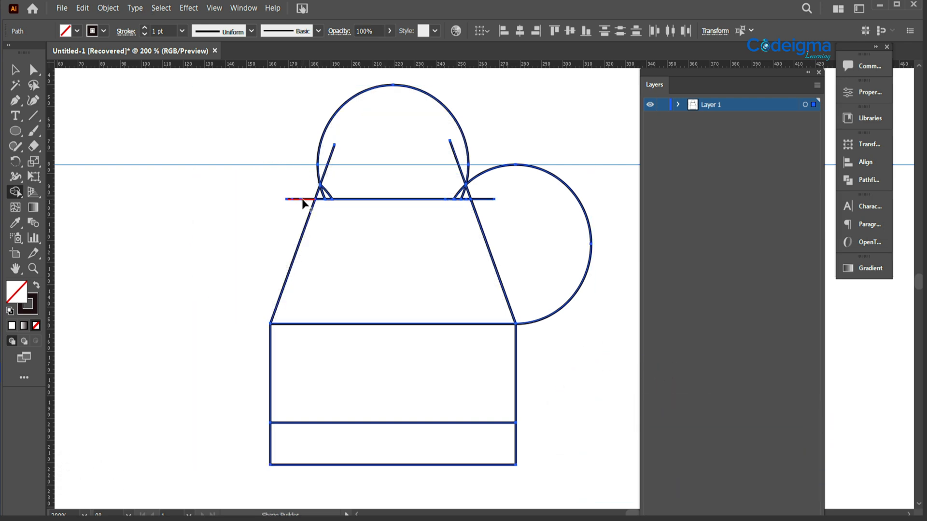
key("ctrl+z")
left_click(309, 202, "alt")
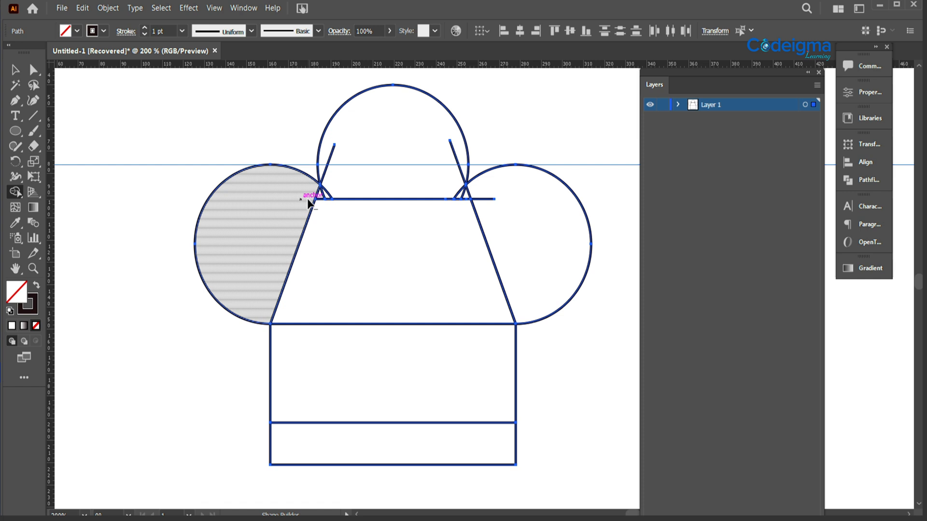
Remove the horizontal line's right overhang, the slanted line ends inside the top circle and the left arc fragment.
left_click(490, 199, "alt")
left_click(462, 173, "alt")
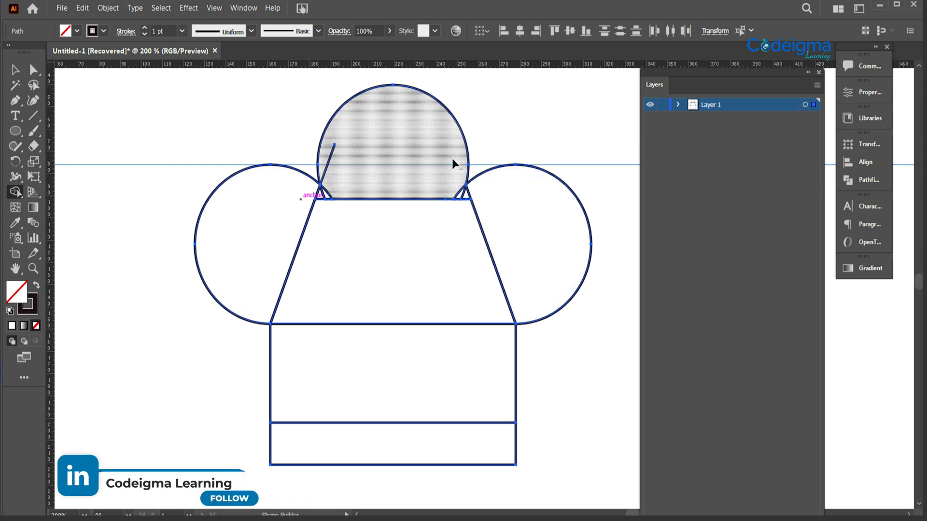
left_click(324, 176, "alt")
left_click(326, 192, "alt")
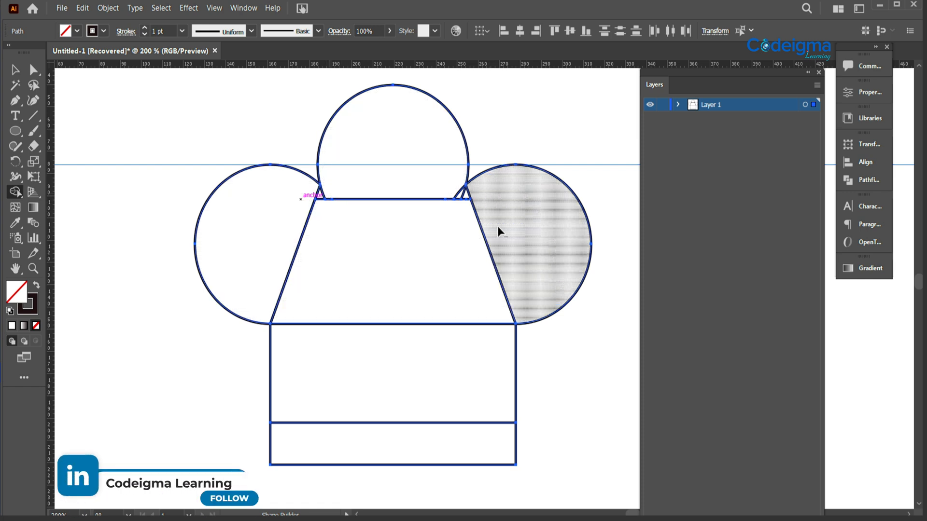
Erase the remaining inner slanted and horizontal segments so the three circles form one open crown outline, and deselect it.
left_click(490, 252, "alt")
left_click(468, 200, "alt")
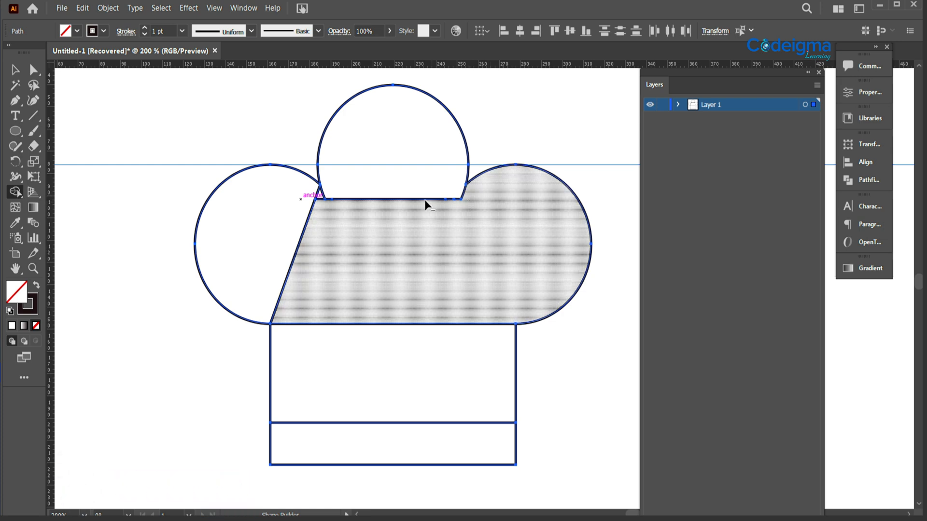
left_click(424, 199, "alt")
left_click(330, 200, "alt")
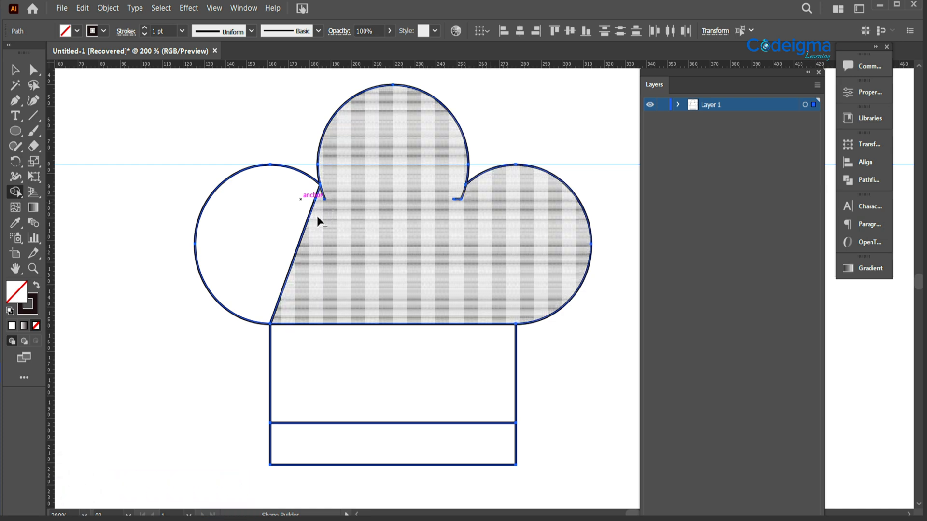
left_click(313, 206, "alt")
left_click(454, 199, "alt")
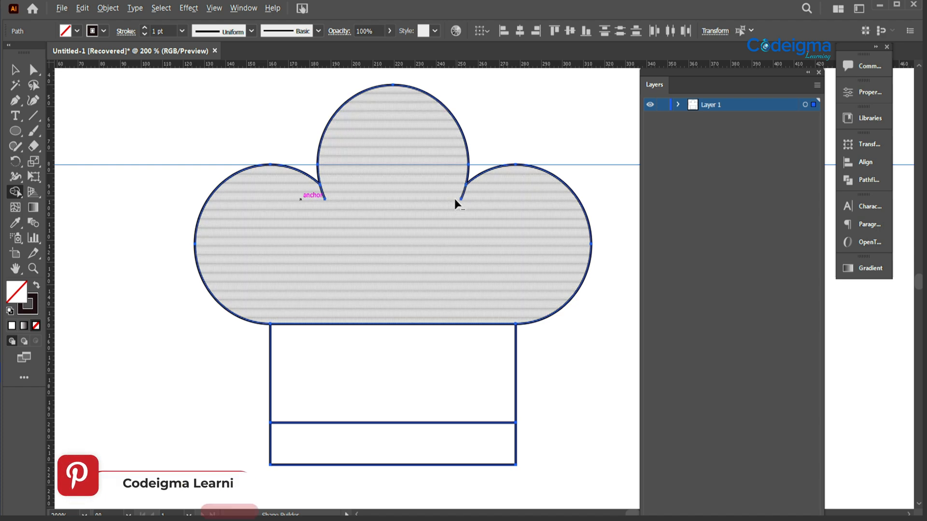
key("v")
left_click(603, 369)
Shorten the rectangle below the crown to about 34 px tall from its bottom edge, and delete the loose horizontal line.
key("ctrl+minus")
key("ctrl+minus")
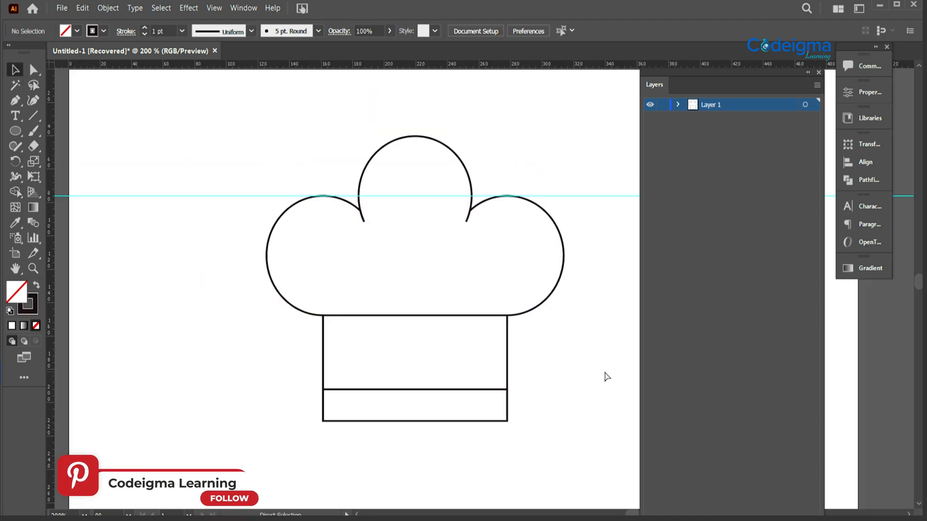
left_click_drag(502, 278, 428, 172)
left_click(372, 272)
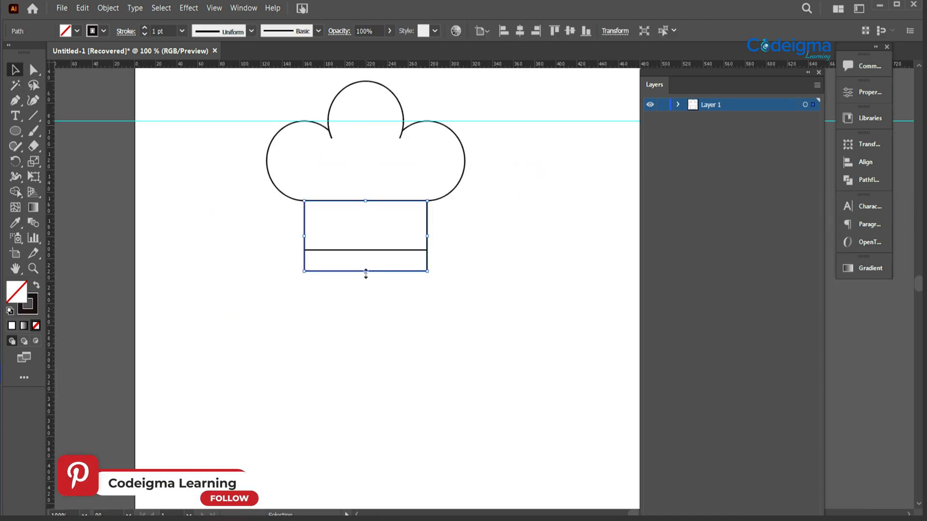
left_click_drag(366, 272, 366, 240)
left_click(376, 254)
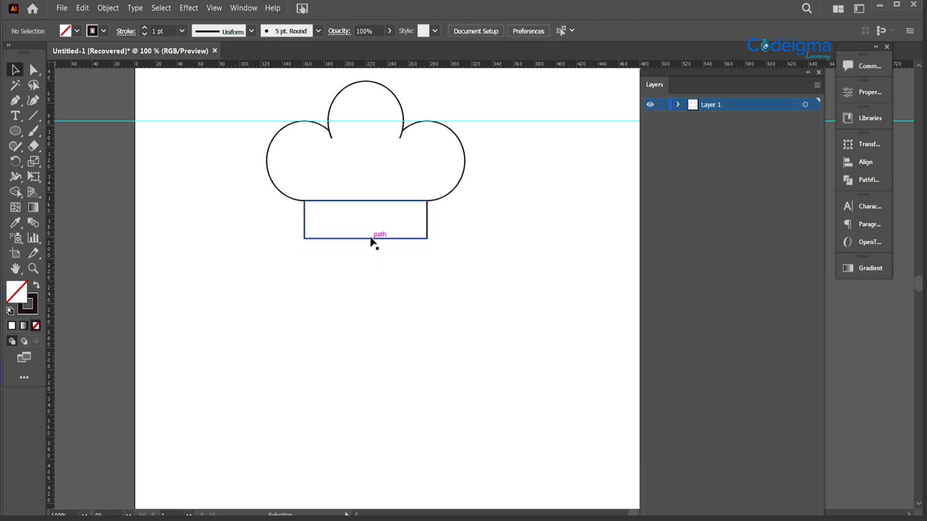
Bend the rectangle's bottom edge upward into a shallow arch with the Anchor Point tool.
left_click(370, 238)
key("p")
left_click_drag(15, 101, 72, 148)
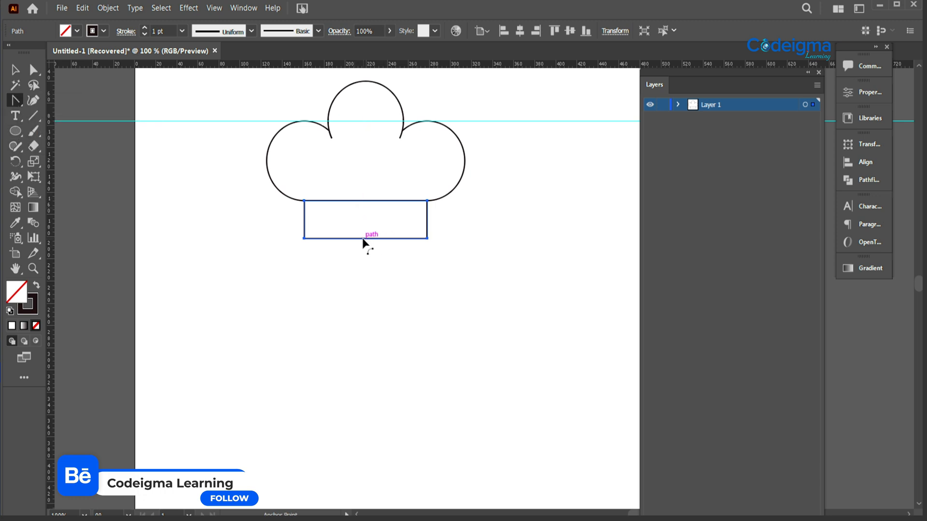
left_click_drag(363, 239, 364, 224)
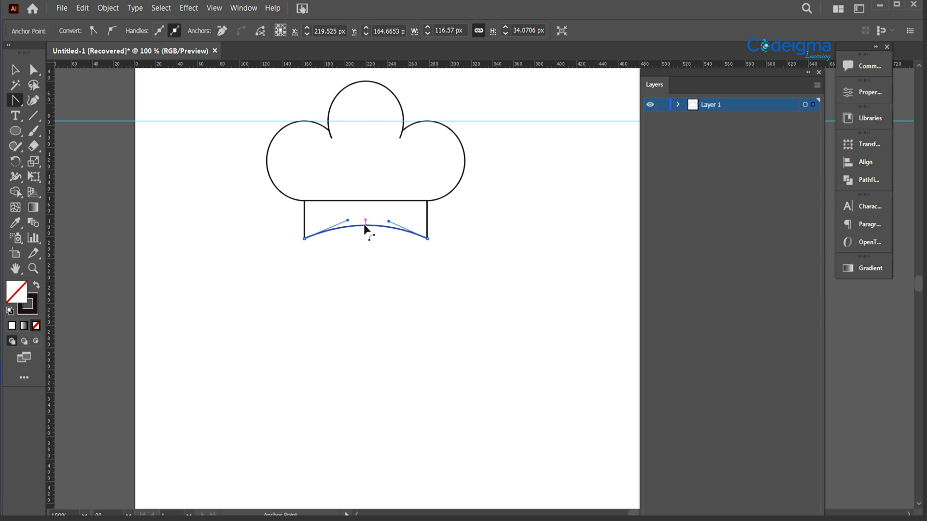
Remove the straight edge between the crown and the rectangle below it, and deselect the shape.
key("v")
left_click(366, 201)
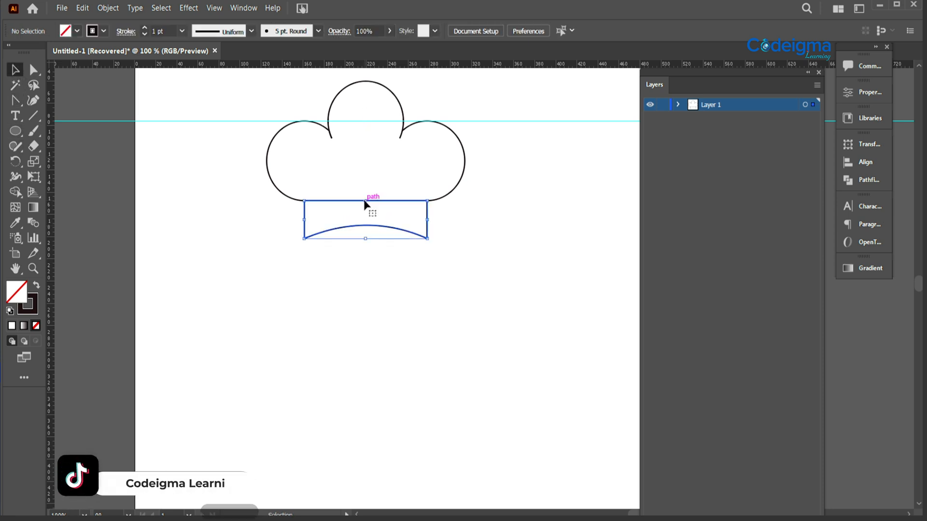
left_click(15, 101)
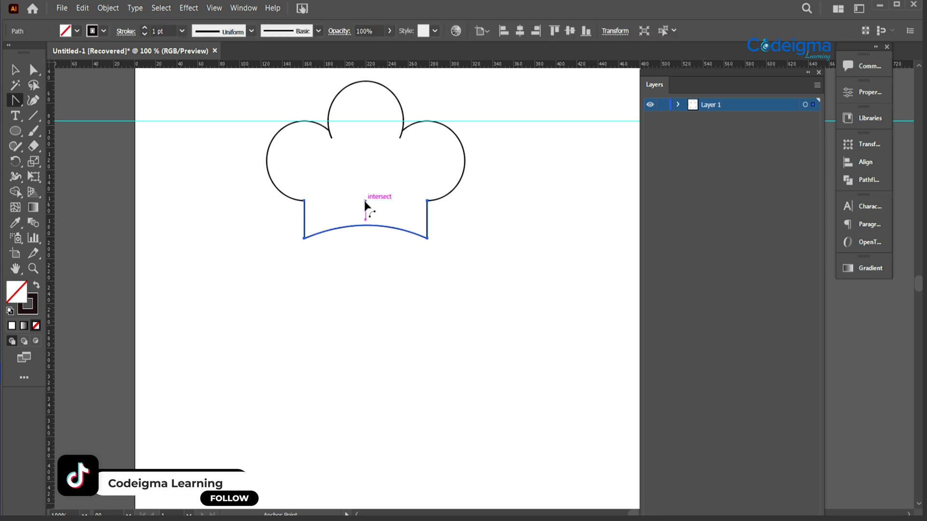
key("v")
left_click(202, 280)
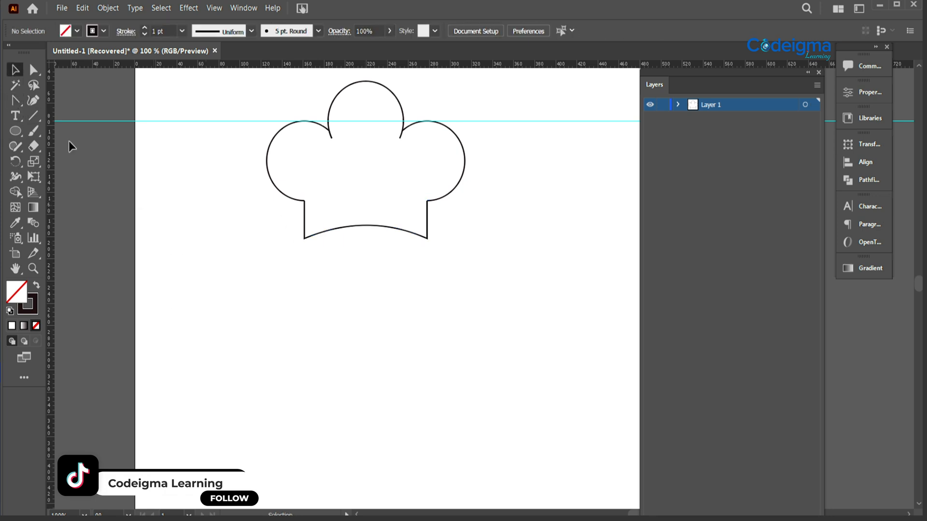
Draw an arched Pen line between the hat's two vertical sides, following the curve of the bottom edge, and deselect it.
left_click_drag(15, 100, 51, 98)
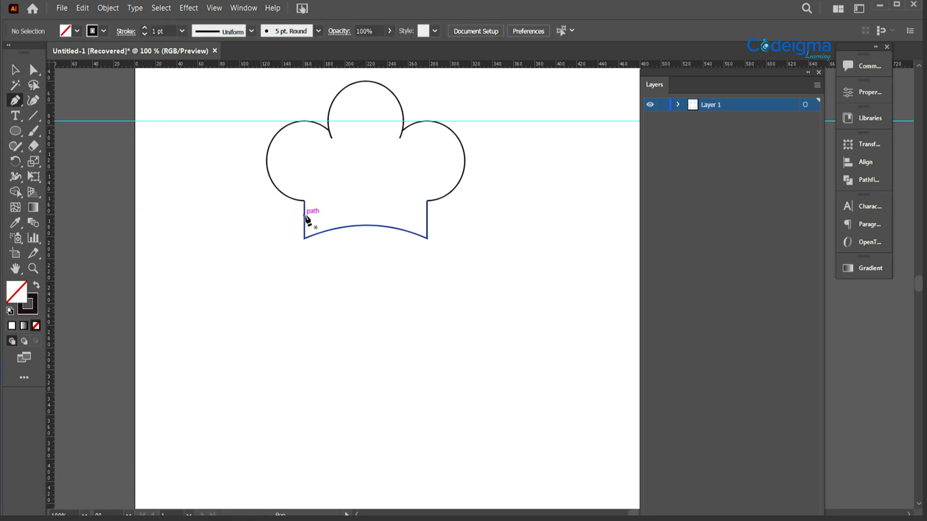
left_click(304, 220)
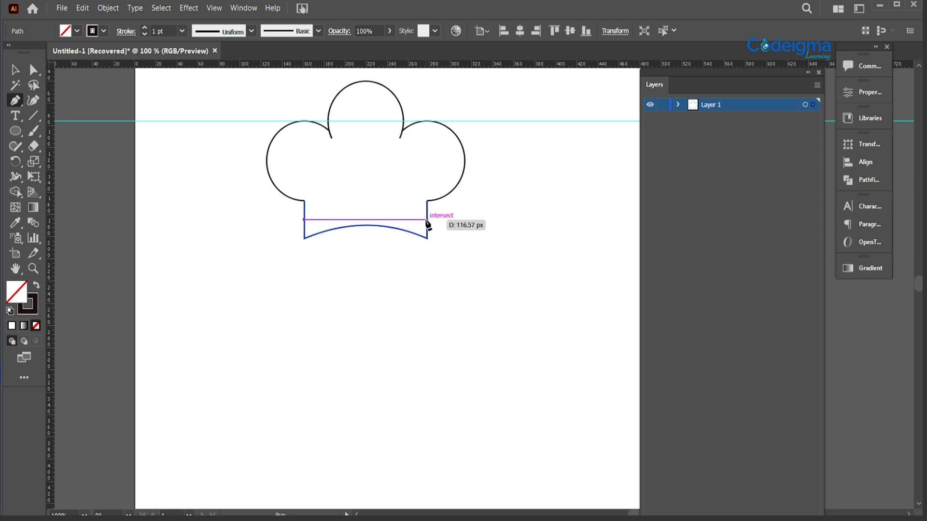
left_click_drag(428, 219, 486, 239)
key("ctrl+z")
left_click_drag(427, 220, 487, 251)
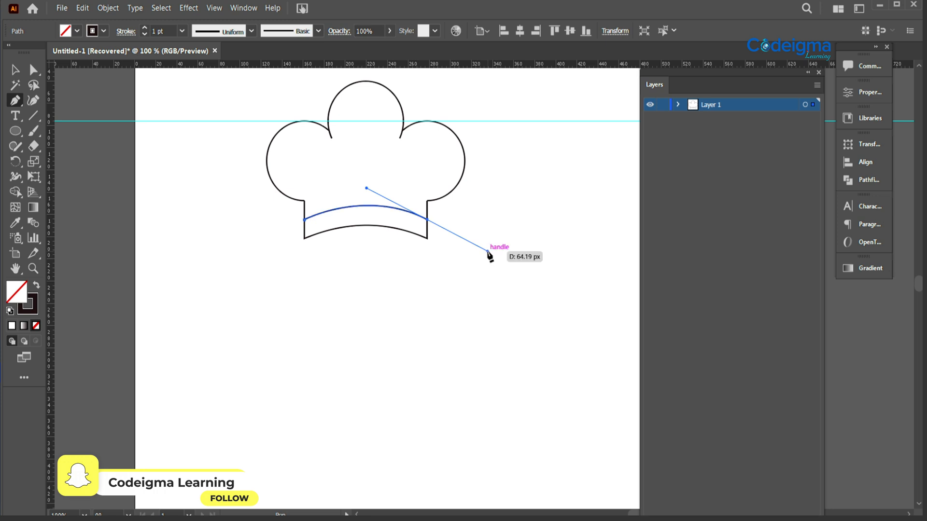
left_click(15, 70)
left_click(390, 306)
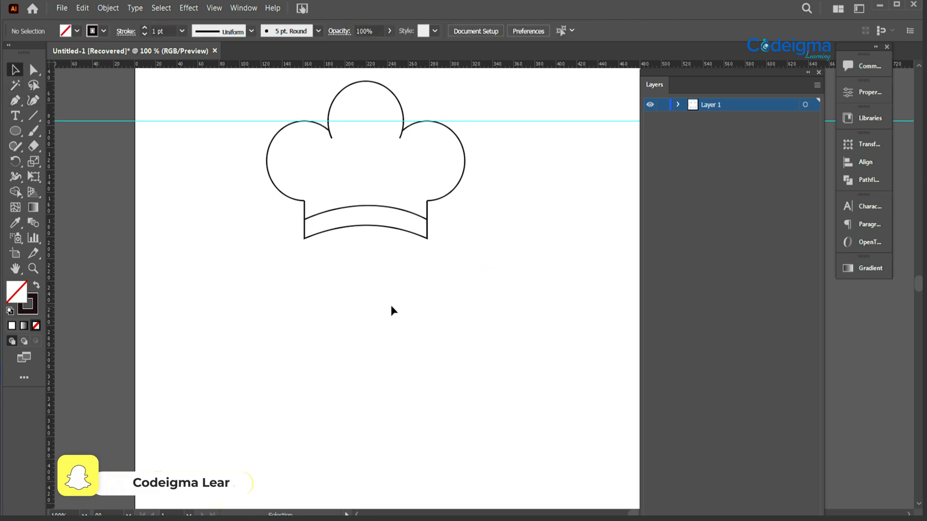
Set the stroke weight of all the chef hat's paths to 6 pt and deselect them.
left_click_drag(329, 164, 465, 278)
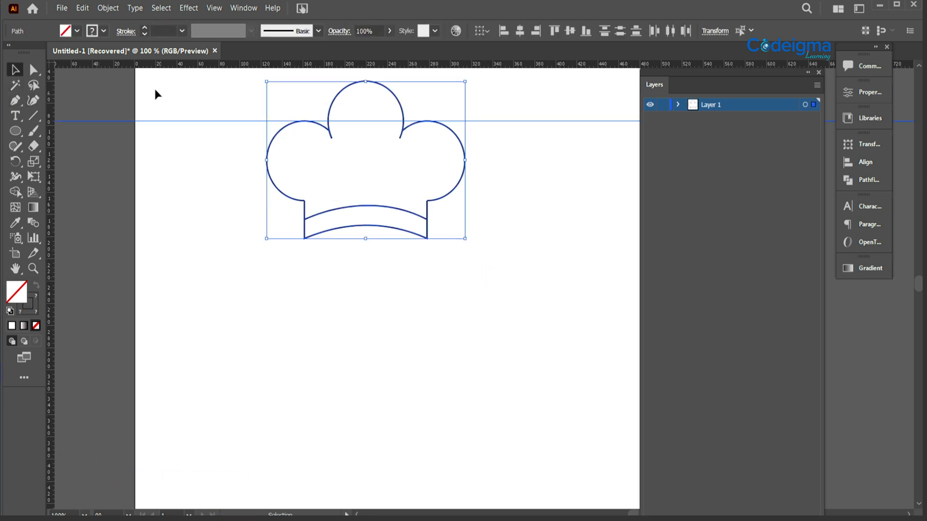
left_click(182, 32)
left_click(195, 128)
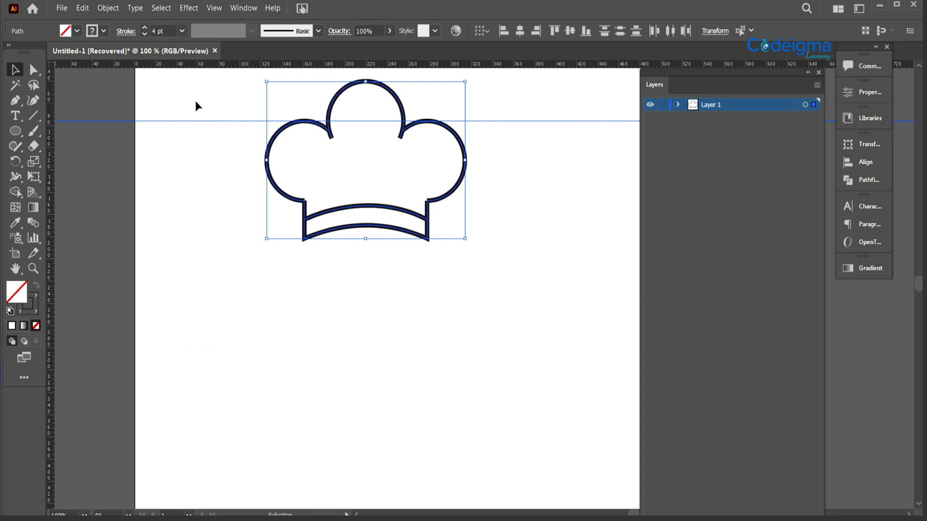
left_click(182, 32)
left_click(195, 141)
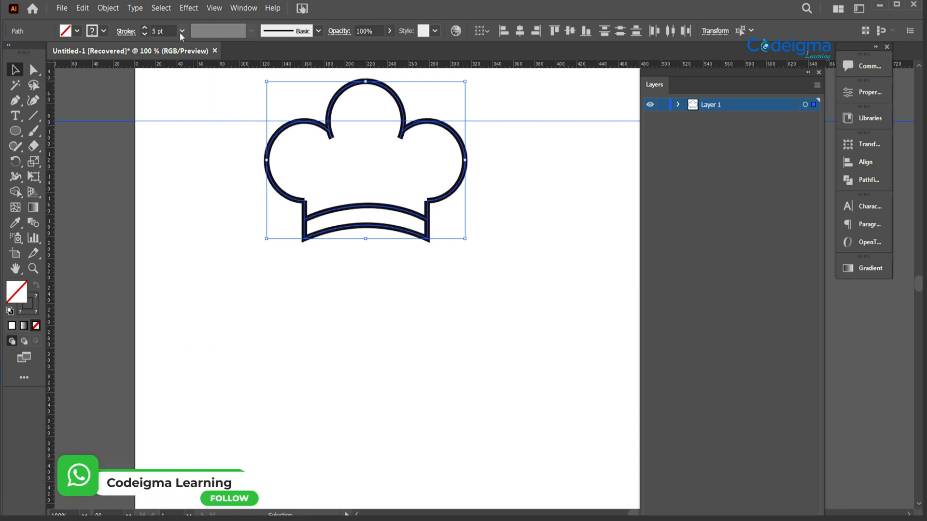
left_click(181, 32)
left_click(194, 157)
left_click(292, 376)
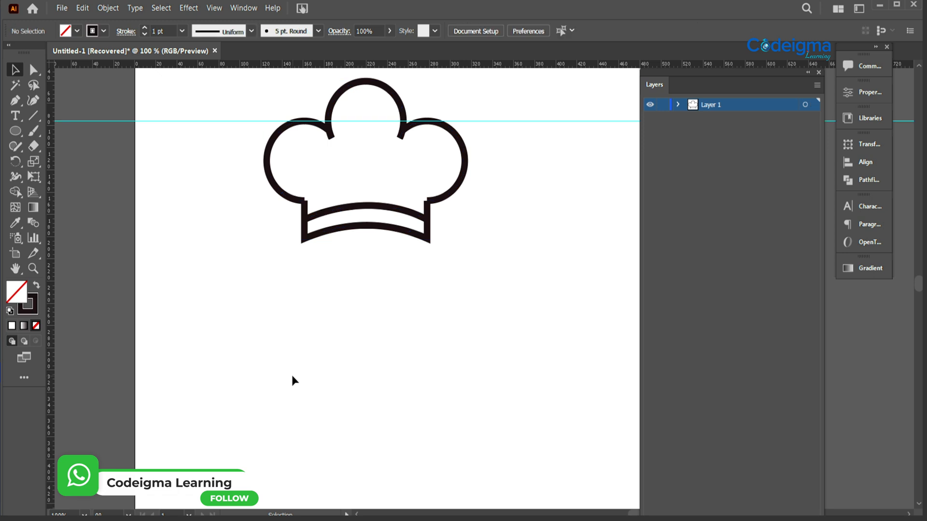
Try the fuller of the lens-shaped width profiles on the strokes of the hat's three crown arcs.
key("ctrl+minus")
key("ctrl+plus")
key("plus")
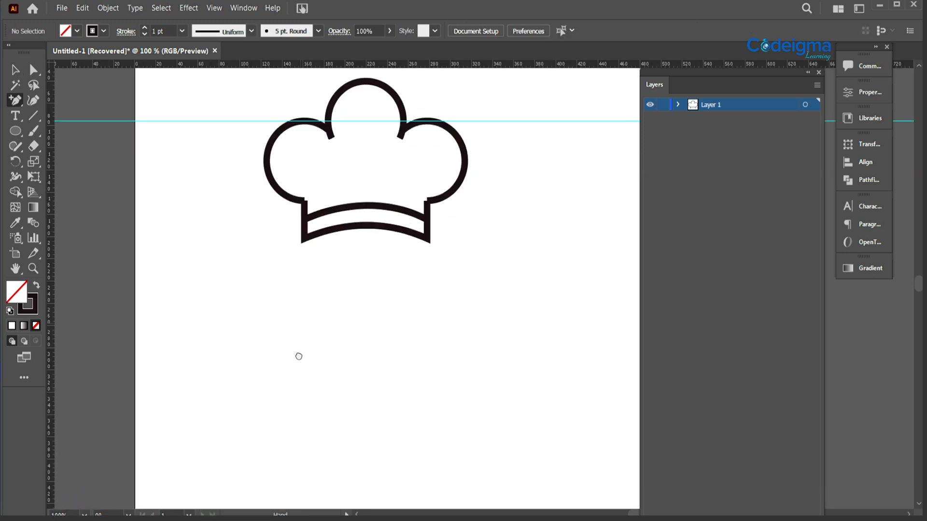
left_click(15, 72)
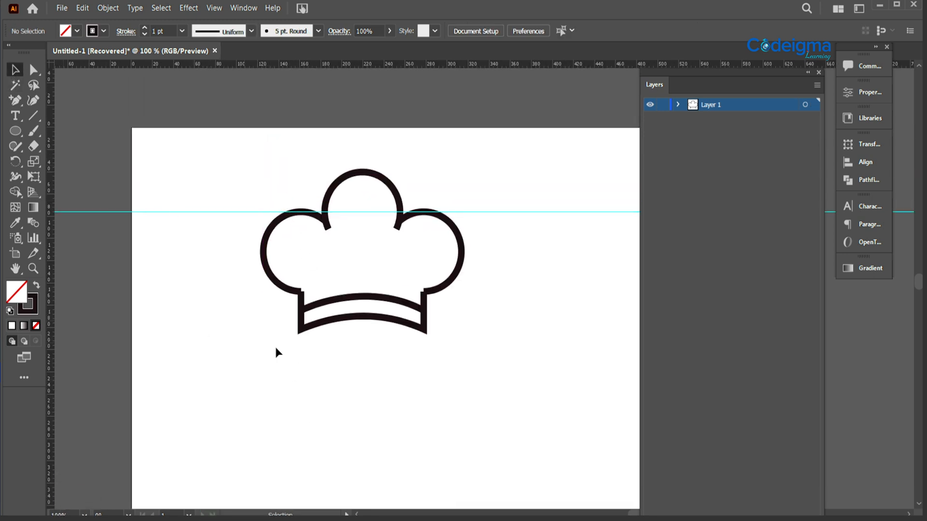
left_click(281, 288)
left_click(338, 177, "shift")
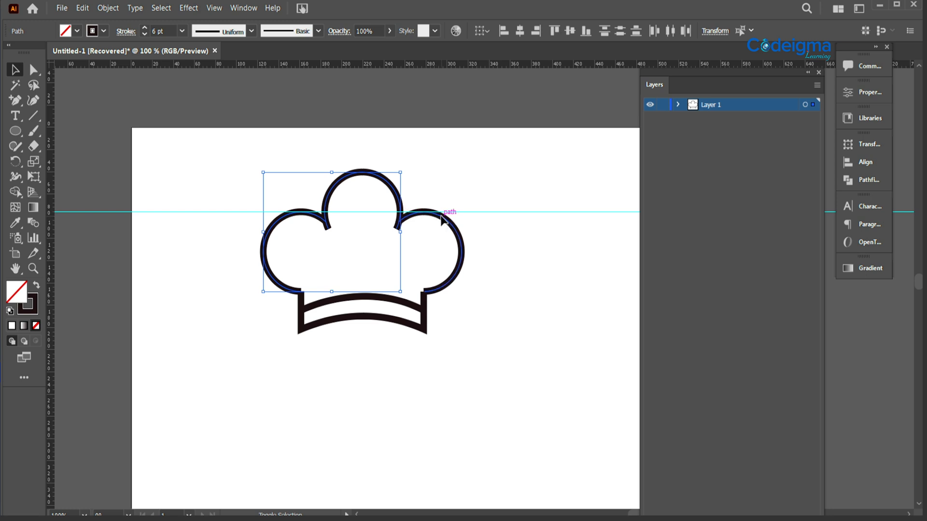
left_click(443, 220, "shift")
left_click(252, 31)
left_click(212, 111)
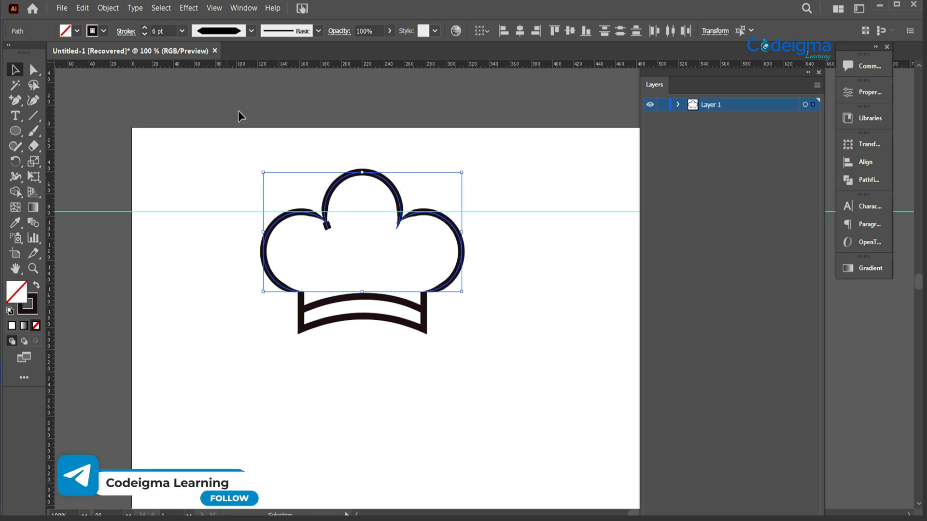
left_click(252, 30)
left_click(215, 69)
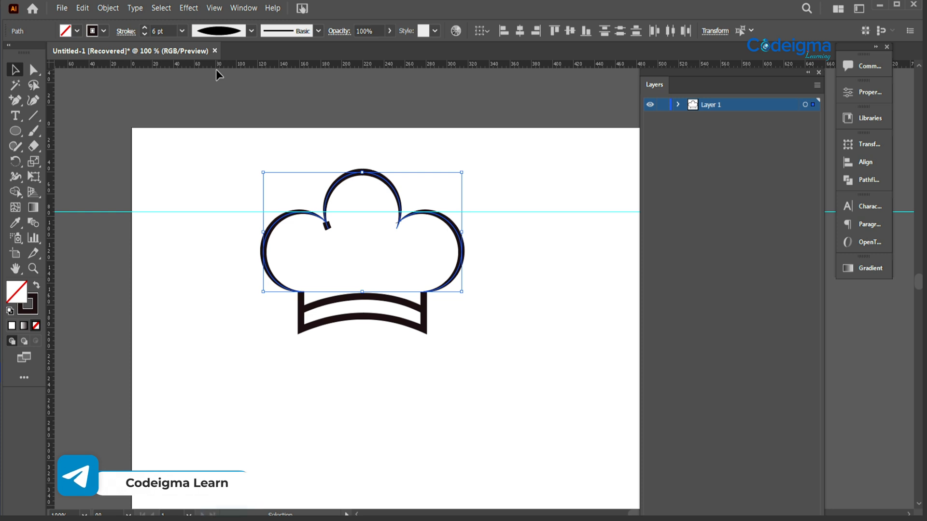
left_click(251, 31)
left_click(217, 113)
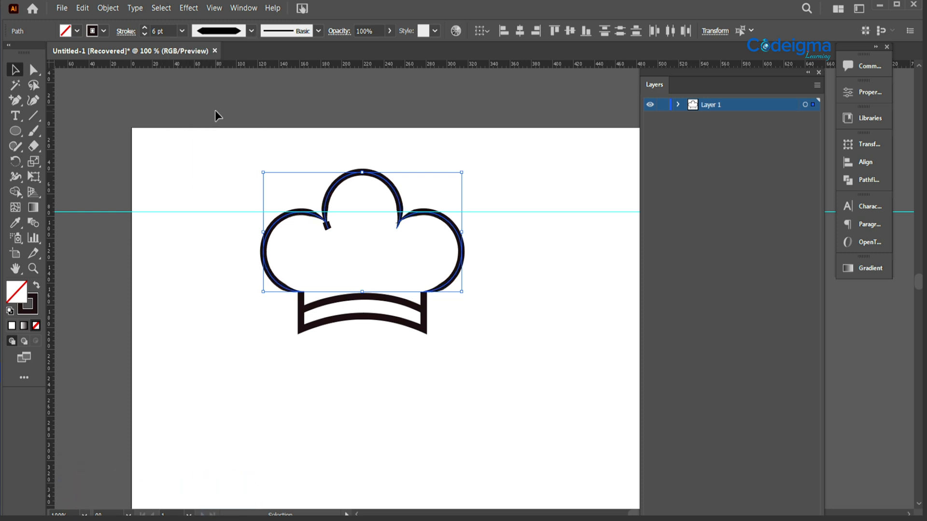
left_click(222, 325)
left_click_drag(248, 205, 409, 239)
left_click(230, 277)
key("ctrl+z")
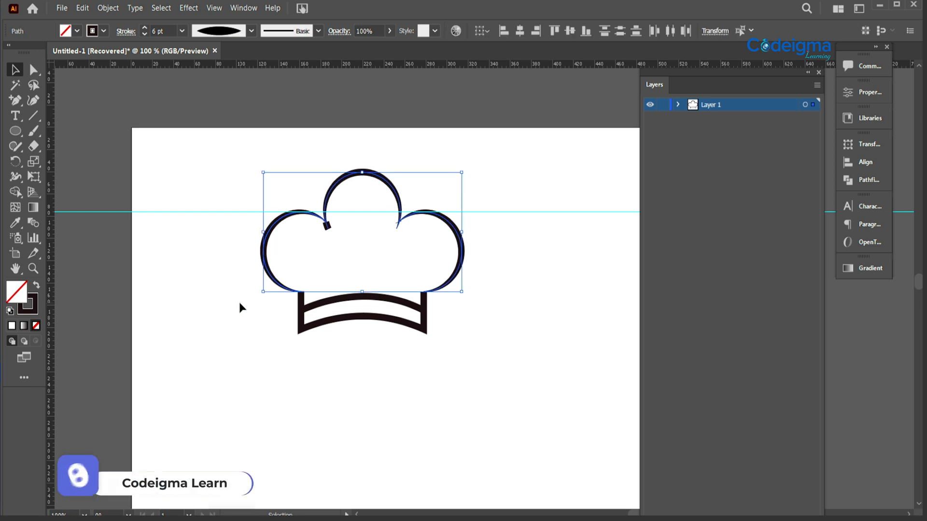
left_click(239, 309)
left_click(316, 282)
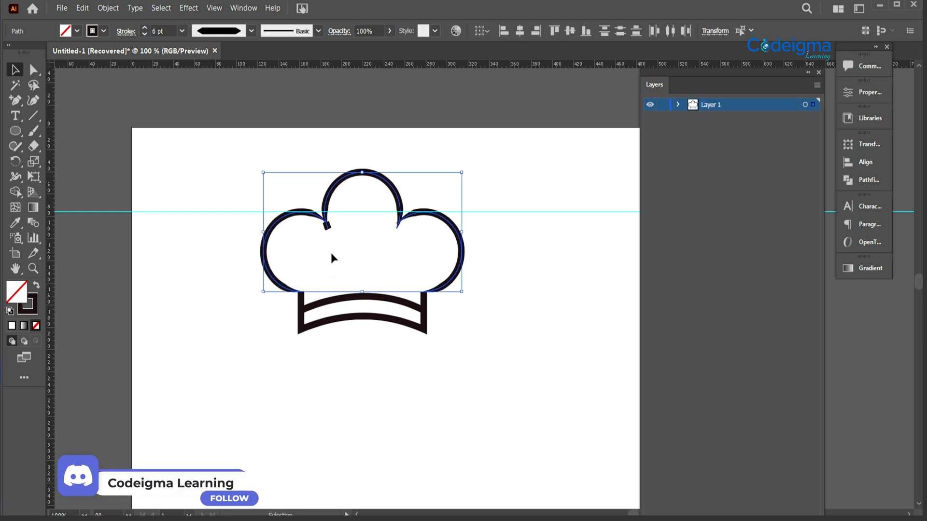
left_click(435, 360)
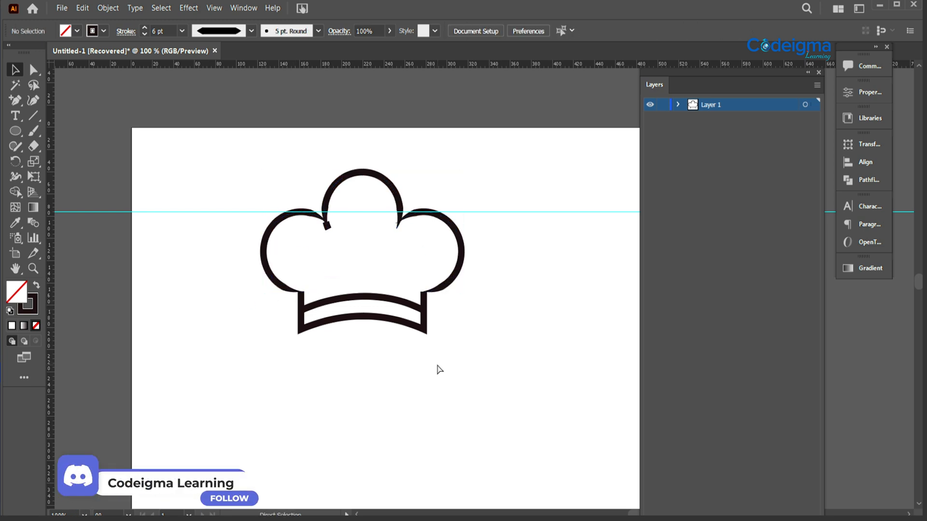
Delete the small stray black segment at the joint between the hat's left and middle crown arcs.
key("ctrl+plus")
left_click_drag(459, 358, 563, 422)
left_click_drag(277, 230, 302, 208)
key("ctrl+z")
left_click(269, 268)
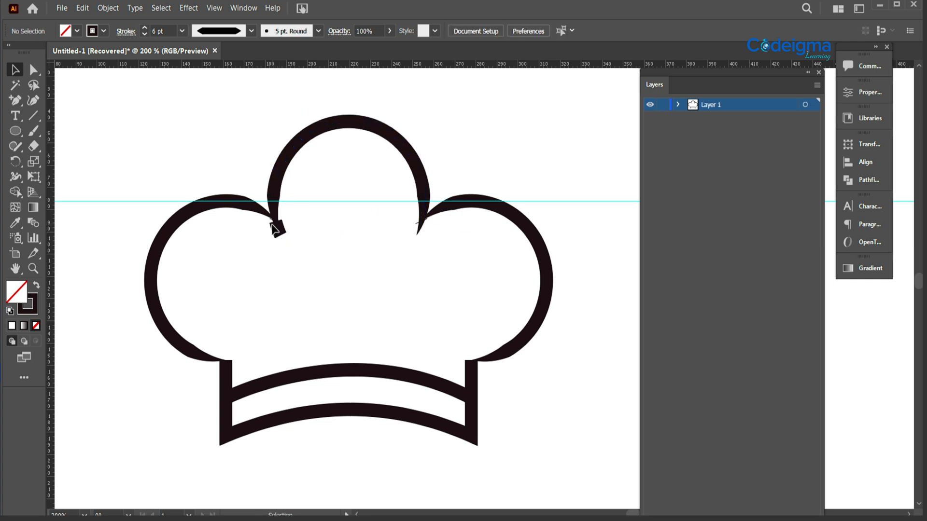
left_click(679, 104)
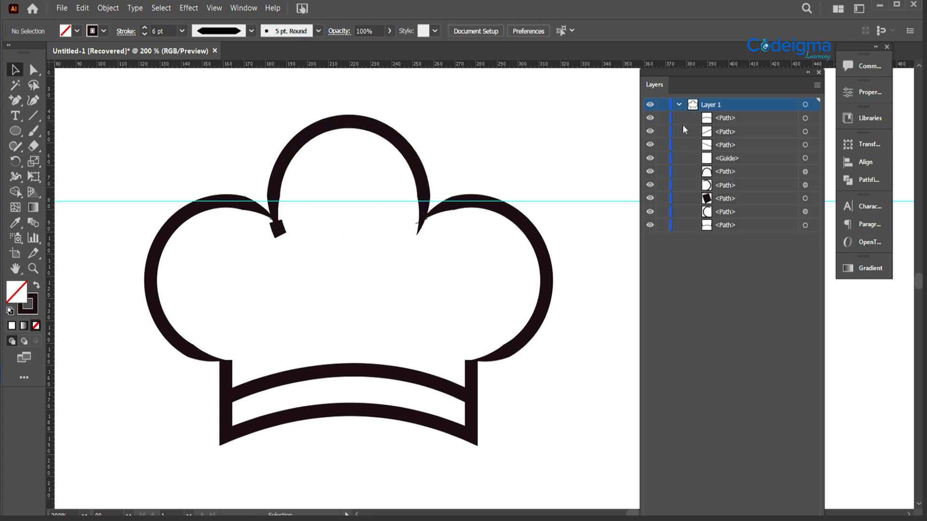
left_click(805, 200)
key("Delete")
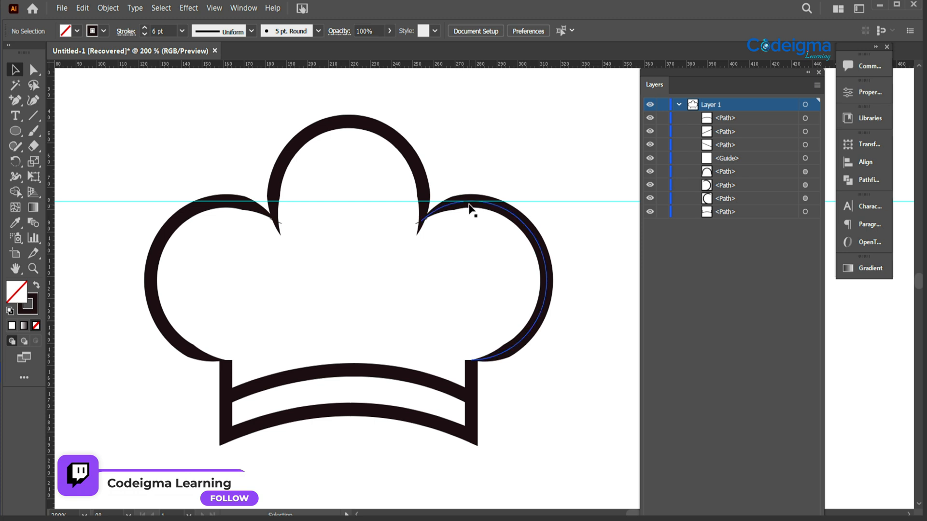
Delete the two thin leftover line paths at the joints between the middle and side crown arcs.
left_click(805, 118)
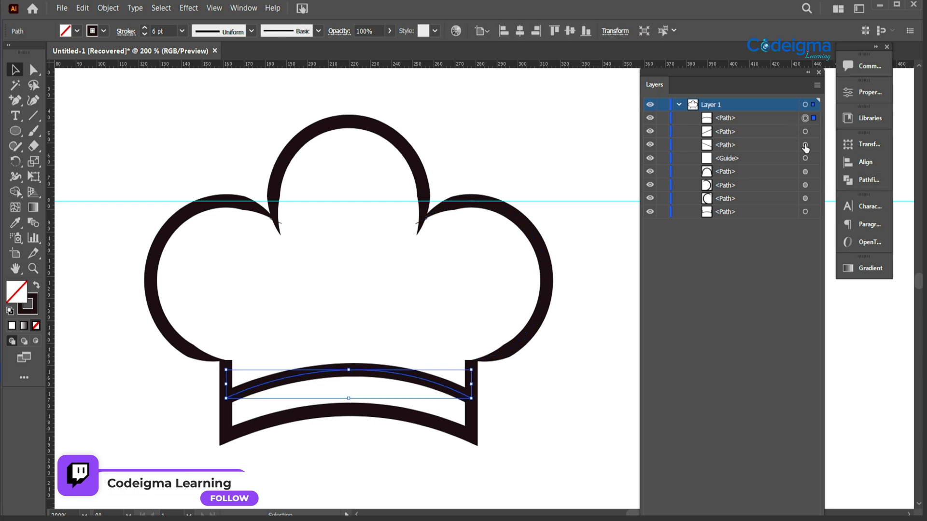
left_click(805, 131, "shift")
left_click(805, 145, "shift")
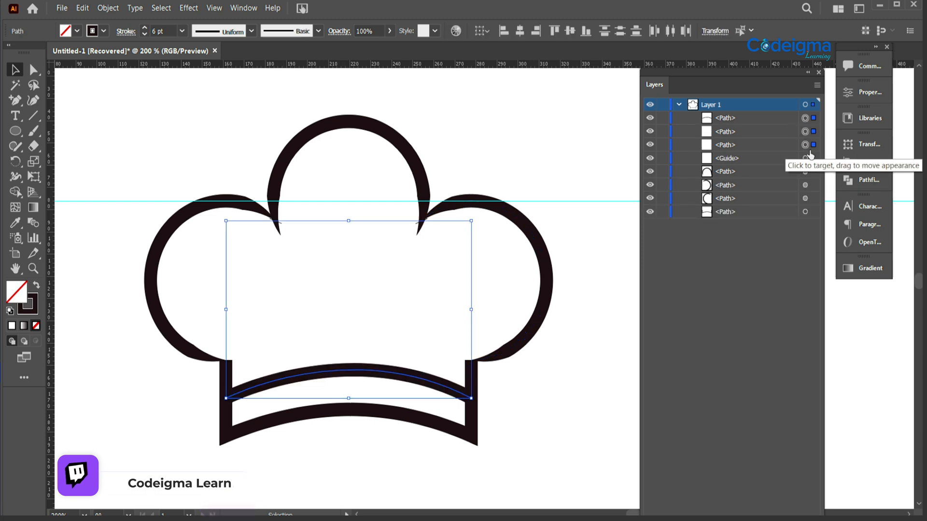
left_click(805, 131)
left_click(805, 118, "shift")
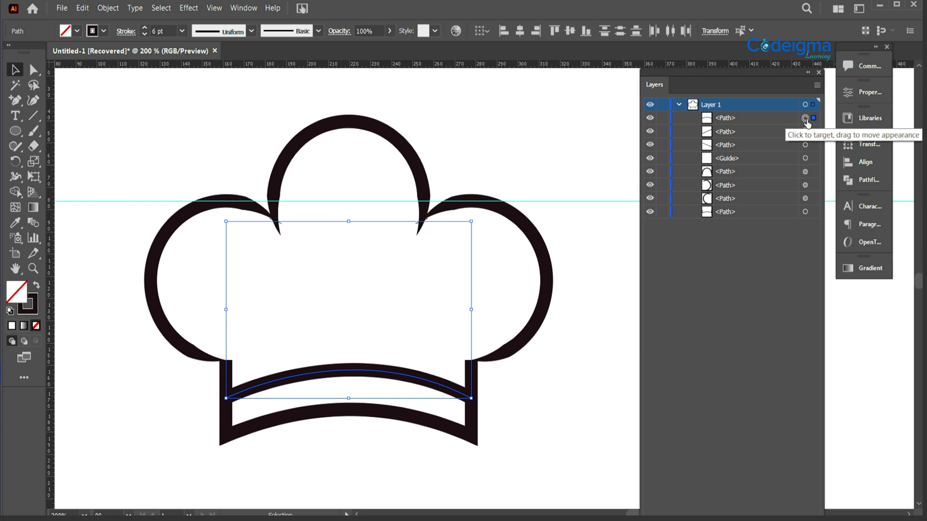
left_click(805, 131)
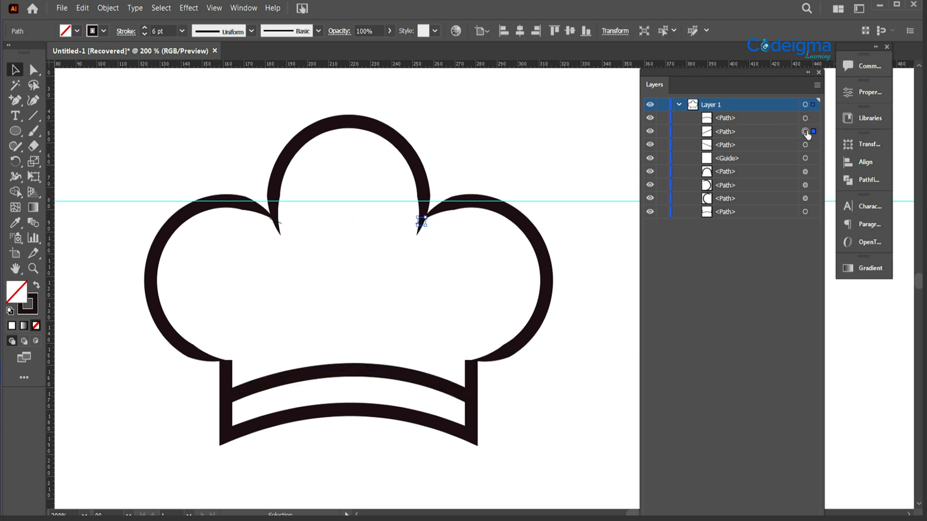
left_click(805, 145, "shift")
key("Delete")
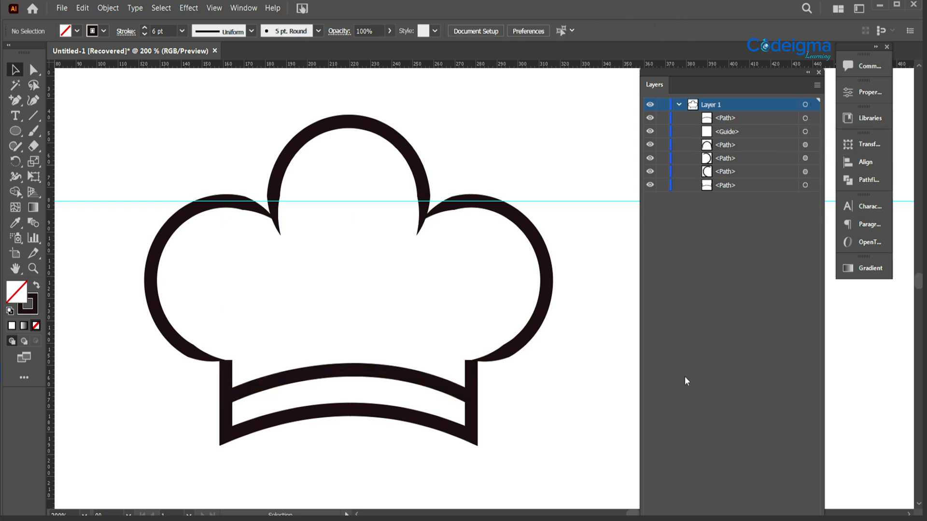
Apply the elliptical width profile that tapers both ends to the strokes of the three crown arcs, and deselect them.
left_click_drag(553, 426, 557, 405)
key("ctrl+minus")
key("ctrl+minus")
left_click(376, 227)
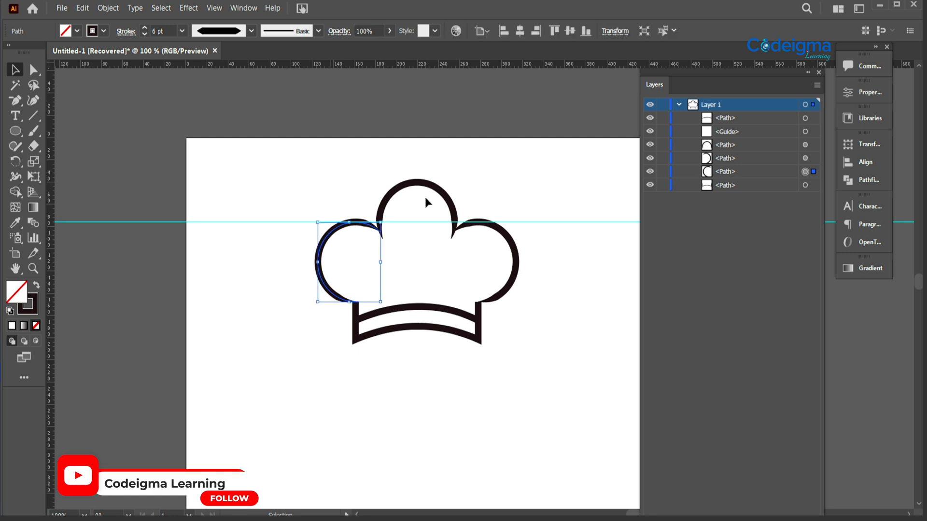
left_click(421, 186, "shift")
left_click(517, 244, "shift")
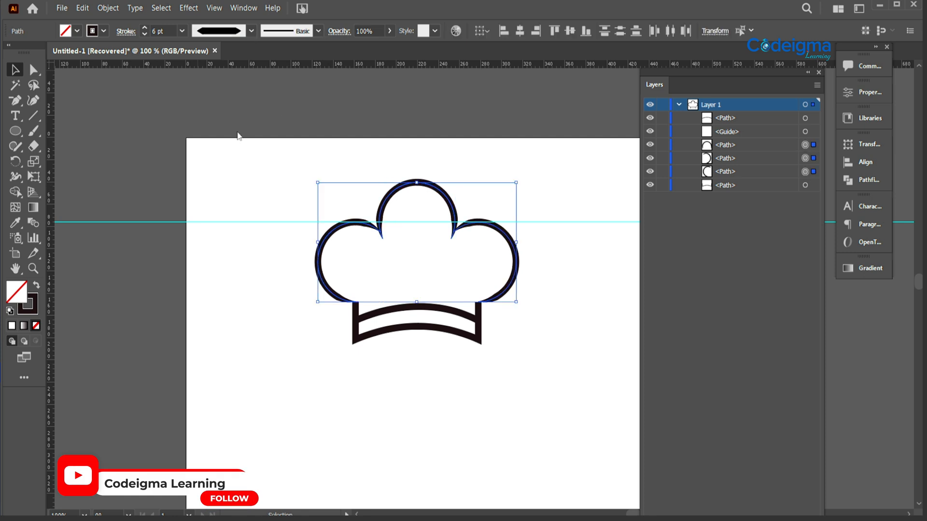
left_click(251, 31)
left_click(199, 67)
left_click(251, 32)
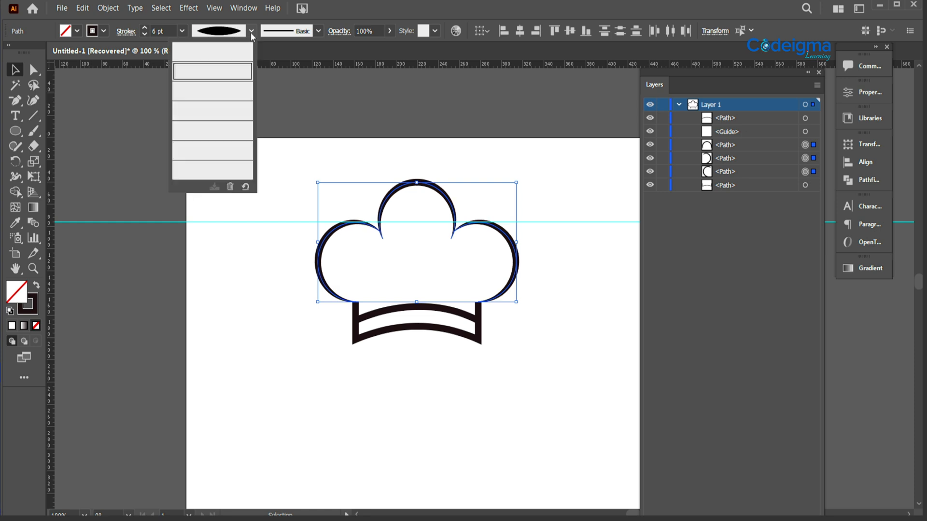
left_click(99, 210)
Apply the same elliptical tapered width profile to the base outline and the arched band line, and deselect them.
scroll(300, 367, "up", 1)
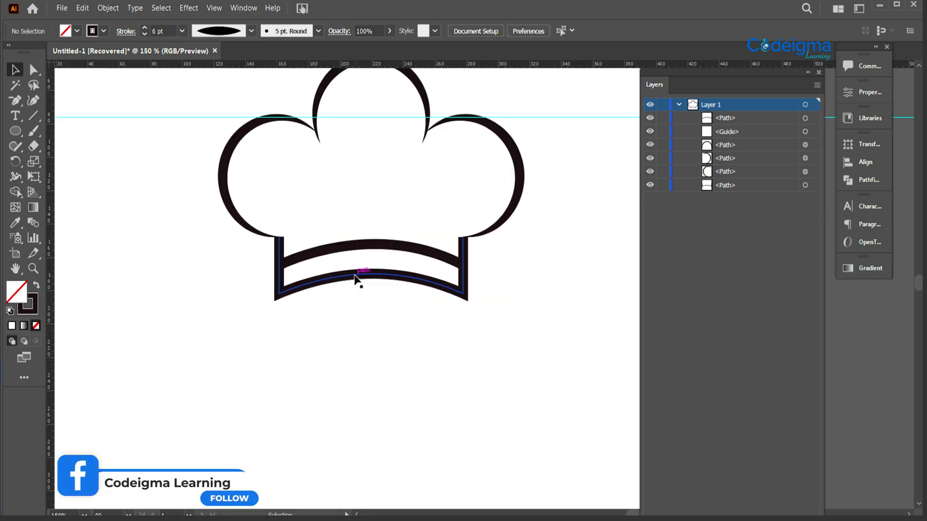
left_click(356, 277)
left_click(252, 31)
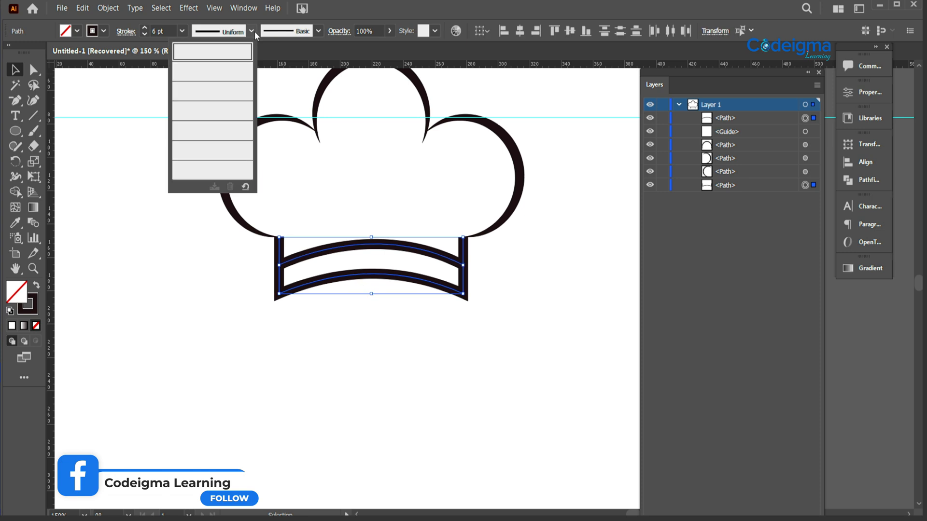
left_click(219, 68)
left_click(286, 434)
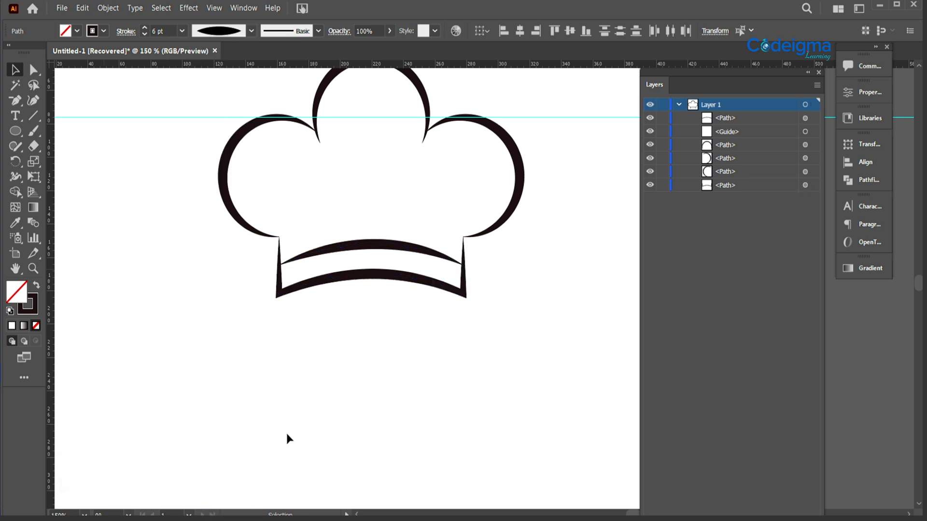
Expand the appearance of the whole hat so its tapered strokes become filled shapes, and deselect it.
key("ctrl+minus")
left_click_drag(253, 137, 531, 341)
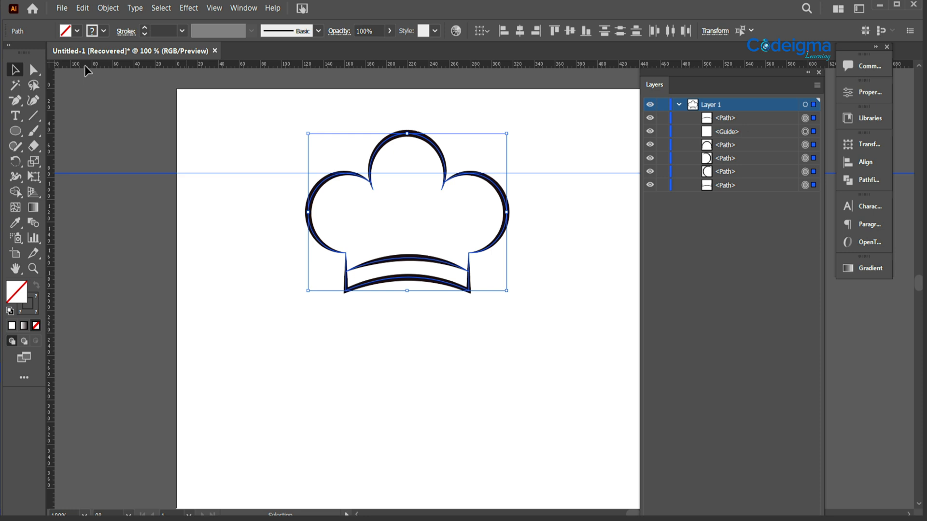
left_click(135, 268)
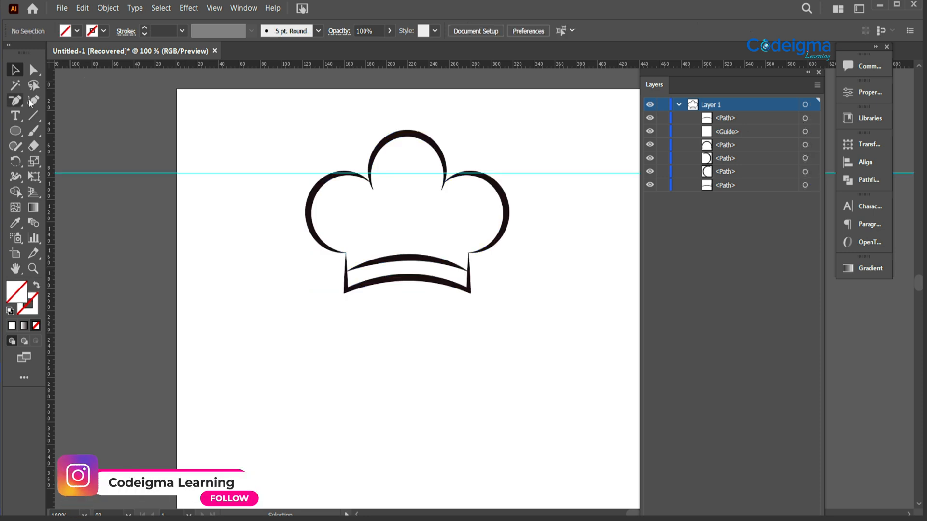
Draw a light blue-grey Pen curve inside the left crown lobe, with a 3 pt stroke and the elliptical tapered width profile.
left_click(15, 101)
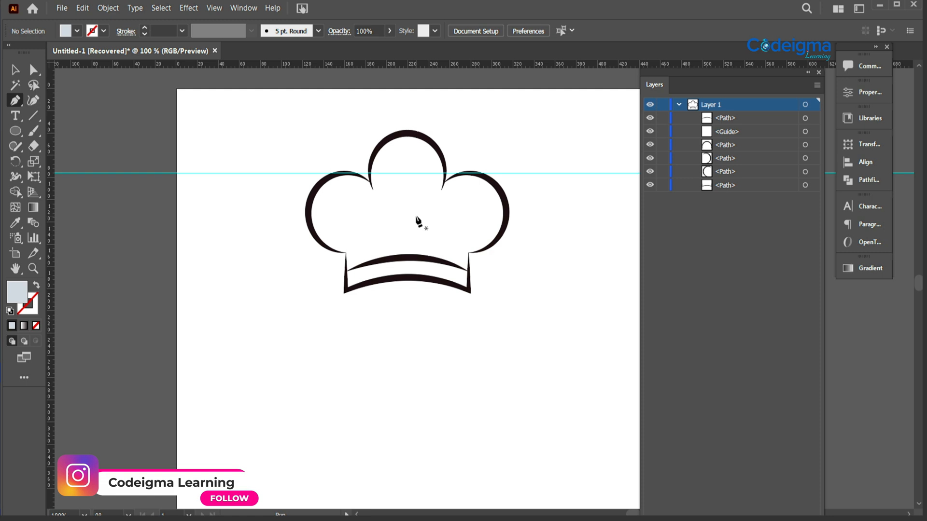
left_click(338, 245)
left_click_drag(316, 204, 325, 161)
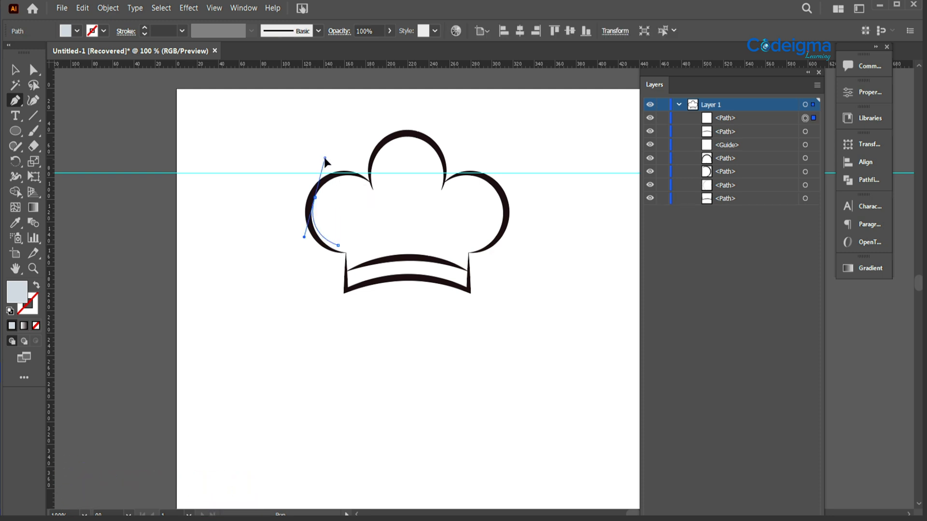
left_click(252, 32)
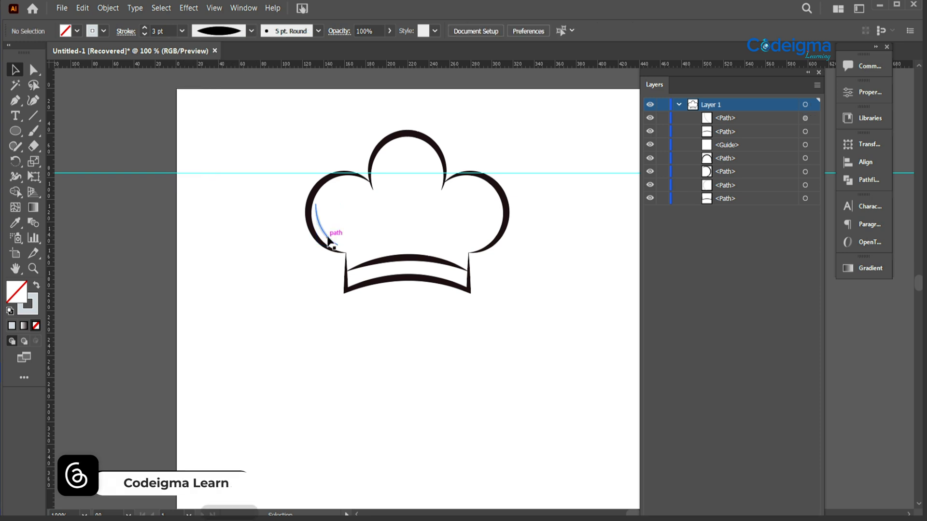
Place a mirrored copy of the blue-grey highlight inside the right crown lobe, and delete the horizontal guide.
right_click(445, 225)
mouse_move(483, 412)
left_click(588, 452)
left_click_drag(447, 231, 488, 237)
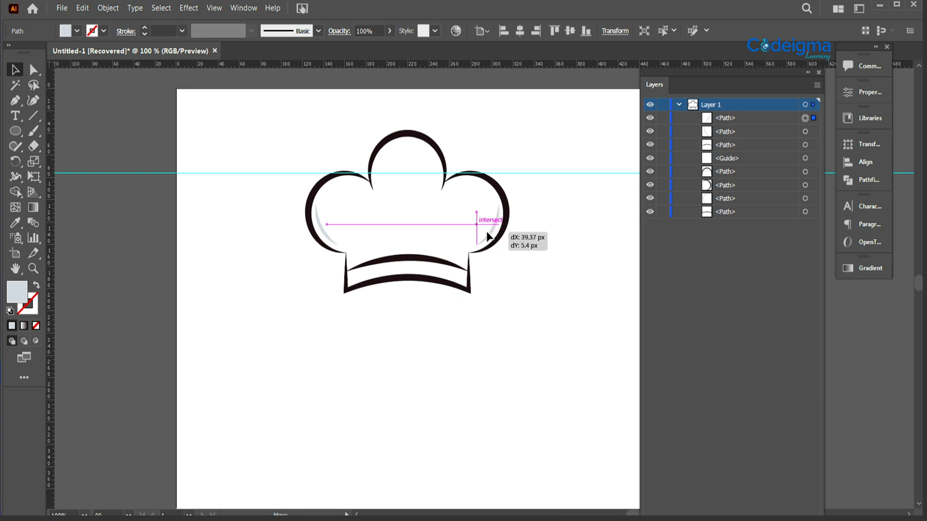
left_click_drag(487, 232, 484, 234)
left_click(526, 173)
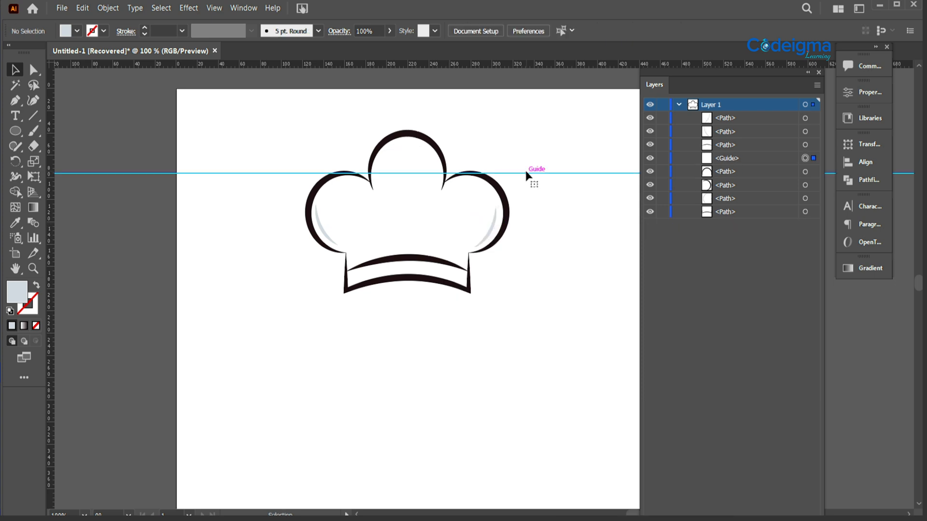
key("Delete")
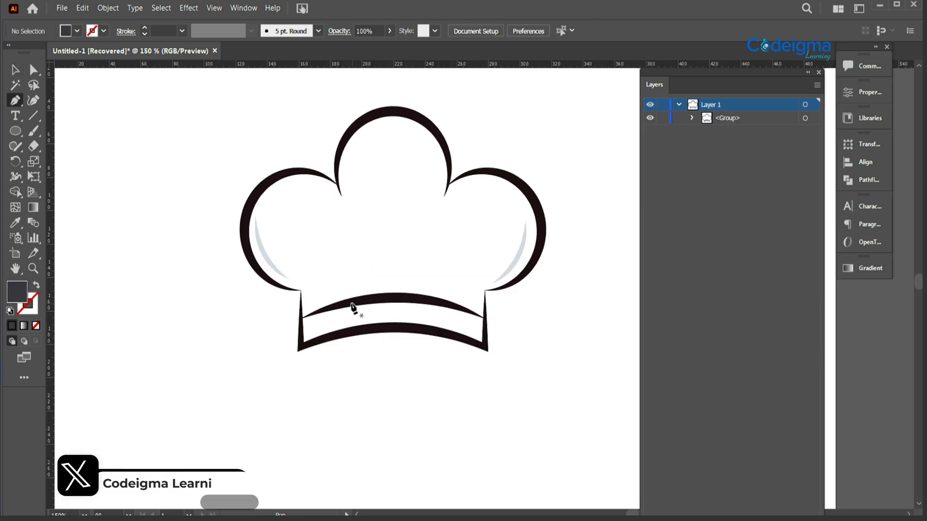
Start a dark grey Pen shape along the band's upper arch, running from its middle toward the right end.
left_click(385, 297)
left_click_drag(448, 304, 458, 309)
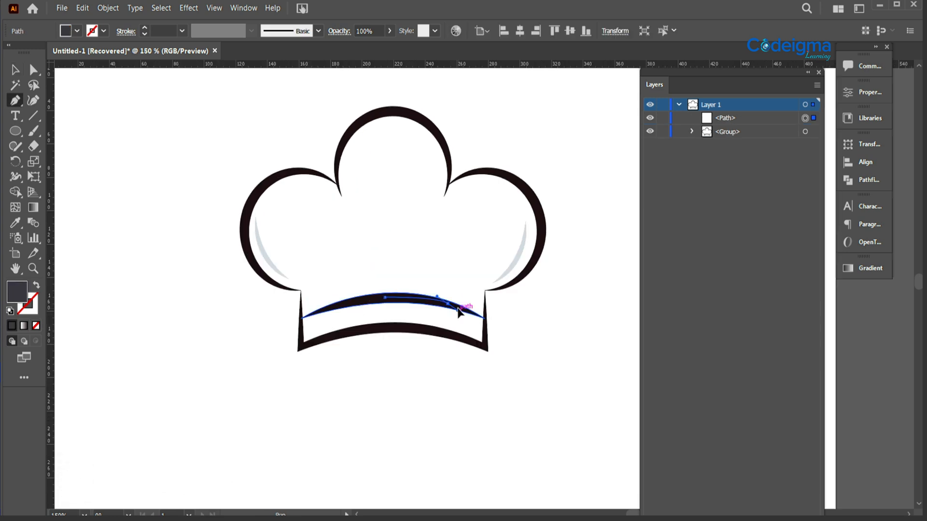